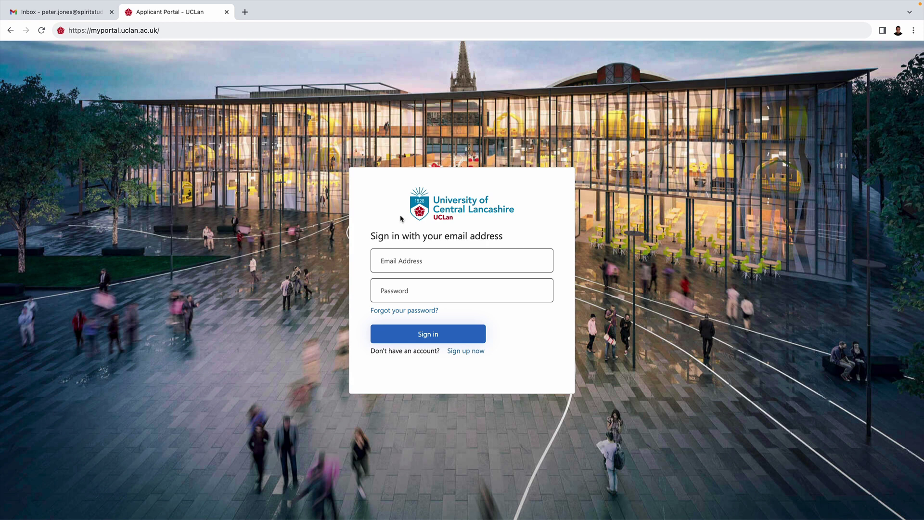
Start a new account with the applicant's given and family names and UK National (Home) residency.
click(463, 352)
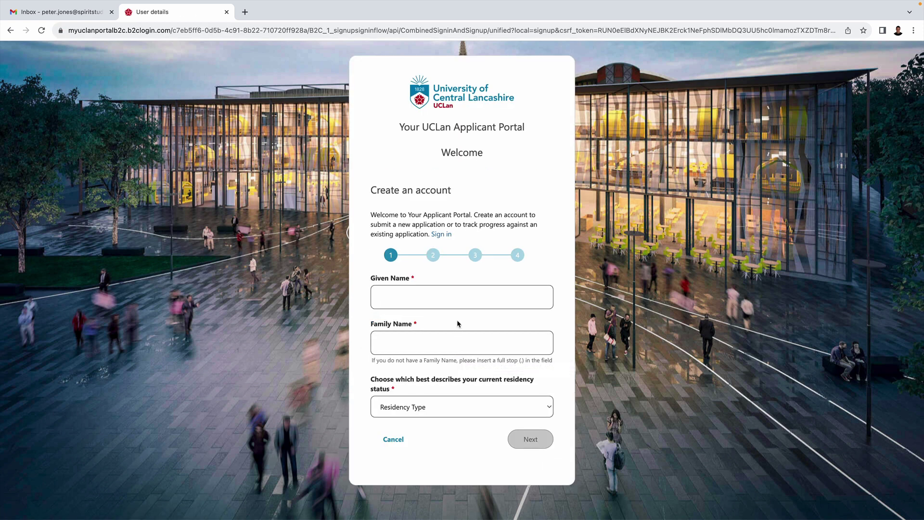
click(408, 296)
click(399, 336)
click(423, 409)
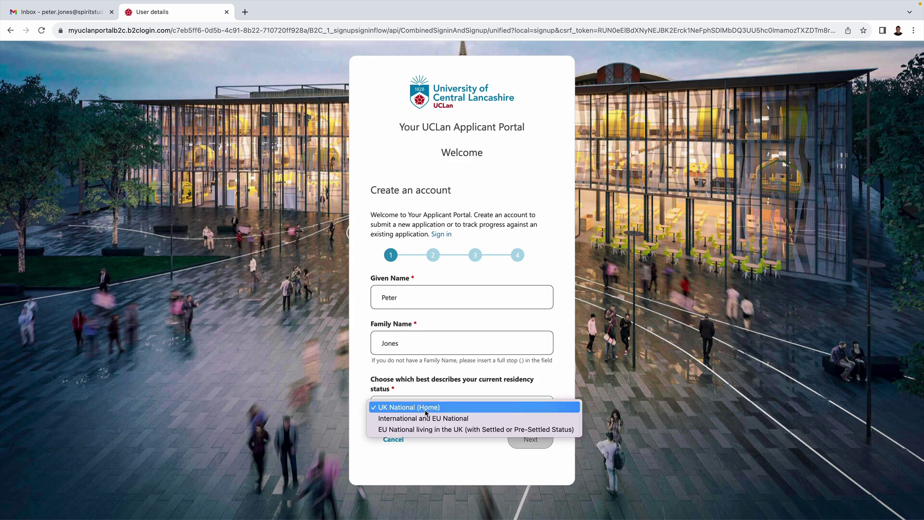
click(433, 407)
click(530, 439)
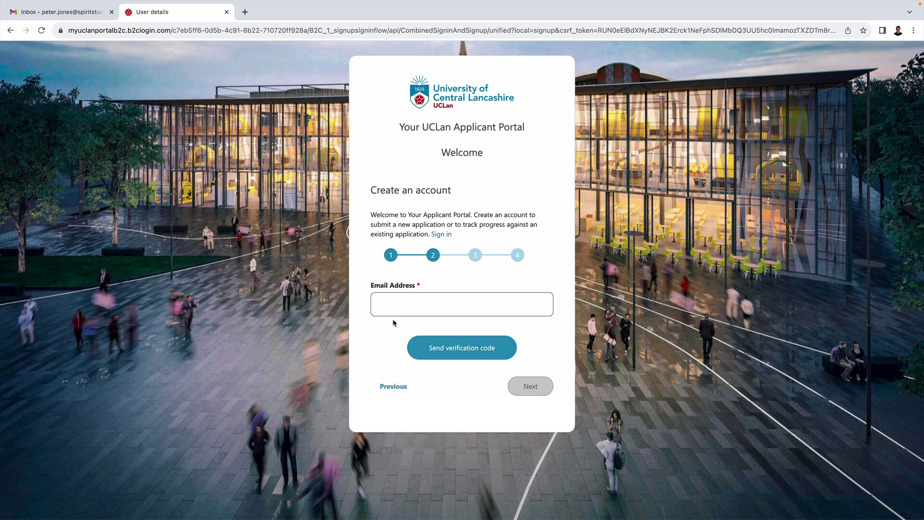
Enter the applicant's email, send a verification code, and copy the code from the Gmail message.
click(386, 306)
click(446, 331)
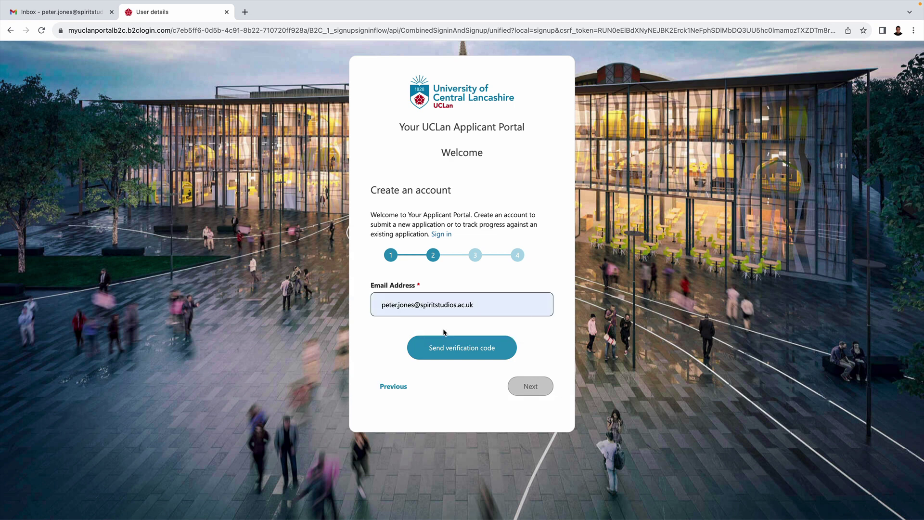
click(458, 349)
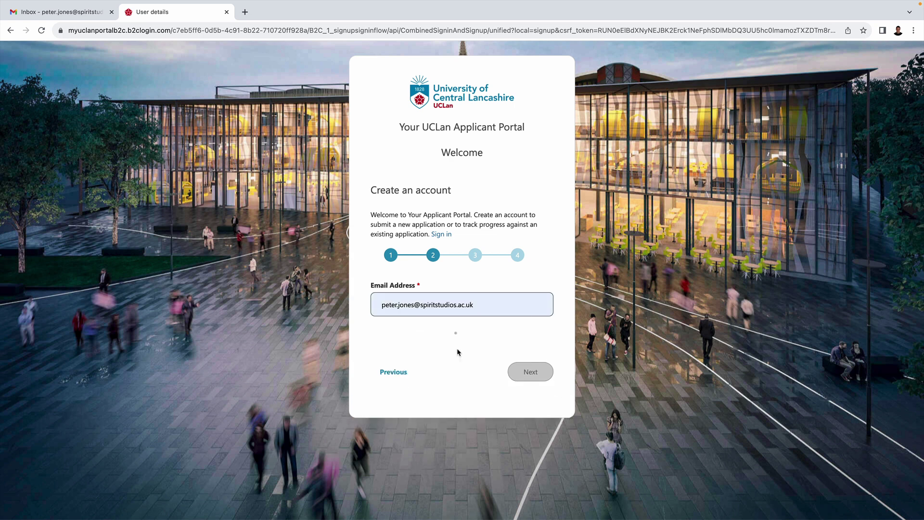
click(60, 11)
click(229, 102)
drag(478, 221, 449, 221)
key(ctrl+c)
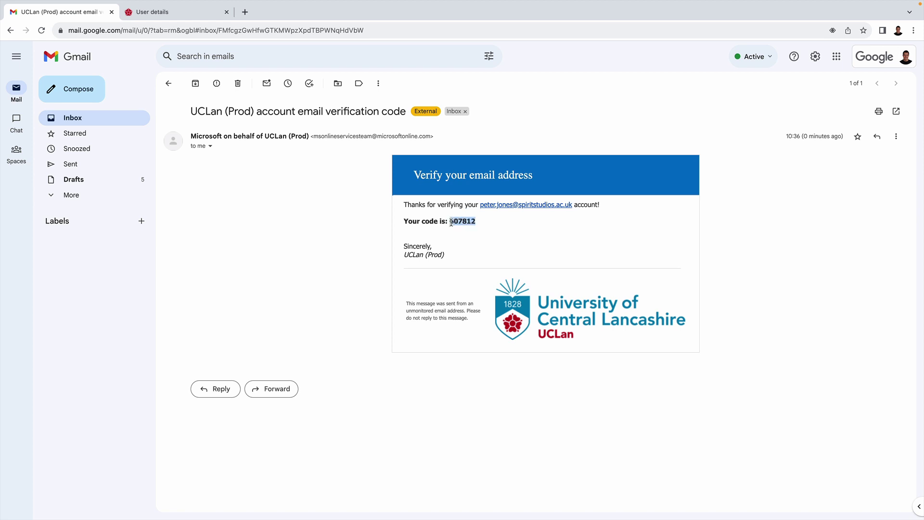
click(152, 12)
Paste the verification code and verify the email address.
click(395, 366)
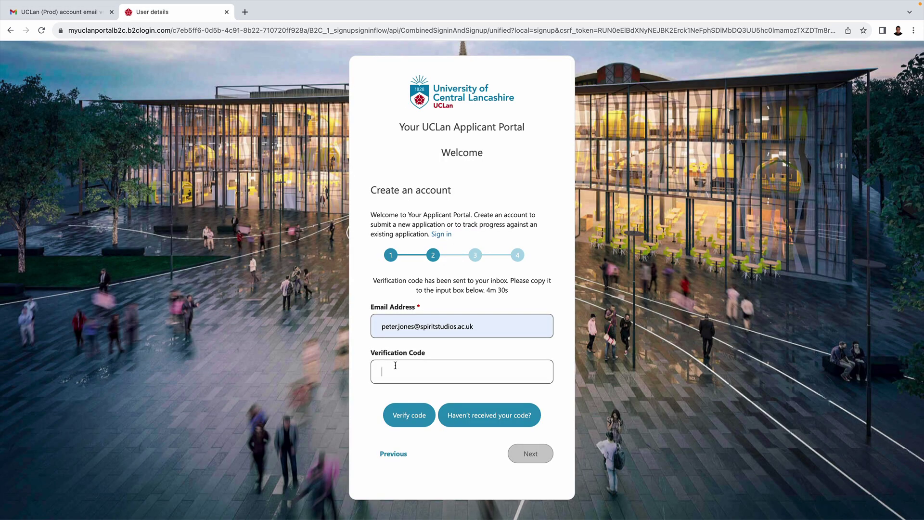
key(ctrl+v)
click(400, 422)
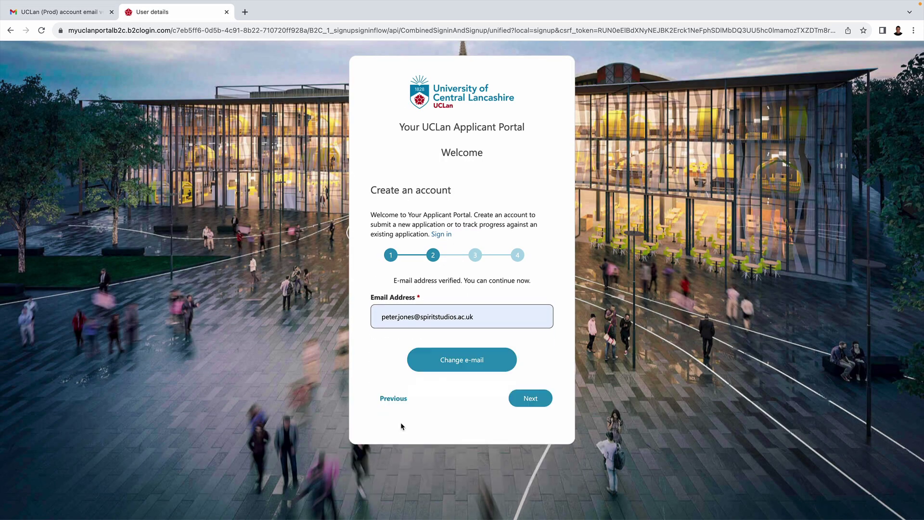
click(530, 398)
Set and confirm the account password, accept the terms and complete the account.
click(421, 402)
key(ctrl+v)
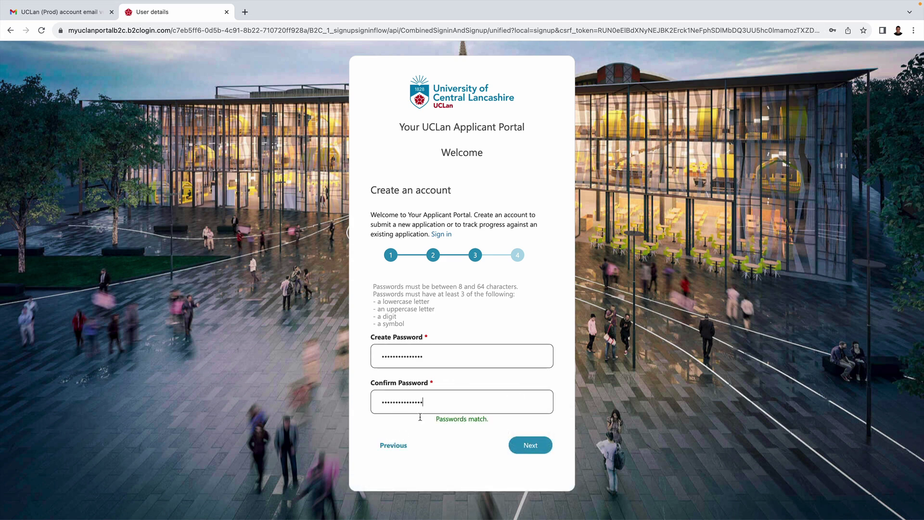
click(534, 444)
click(534, 440)
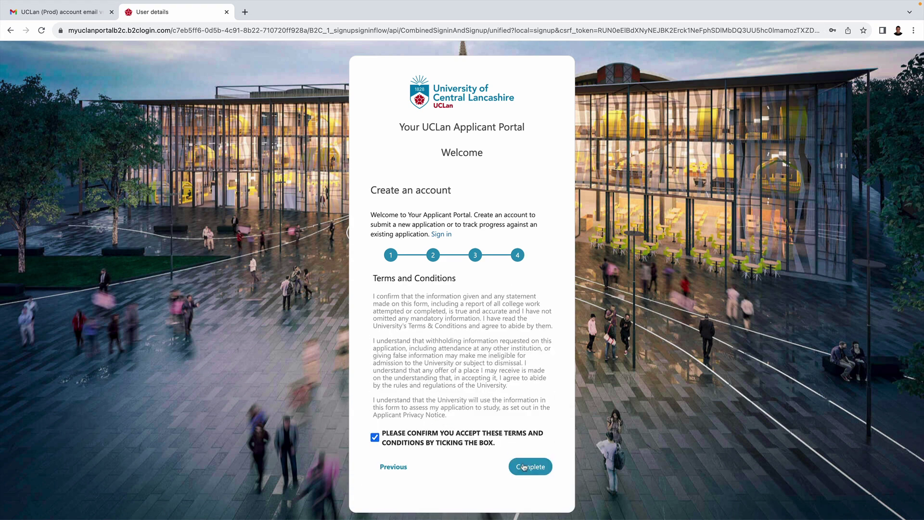
click(524, 467)
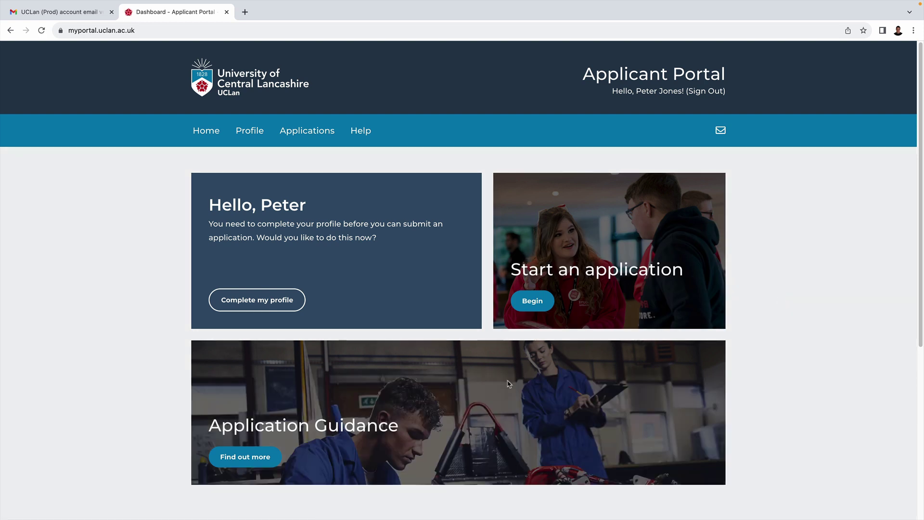
Fill in the profile with legal gender Male and date of birth, save it, then go to Qualifications.
click(297, 308)
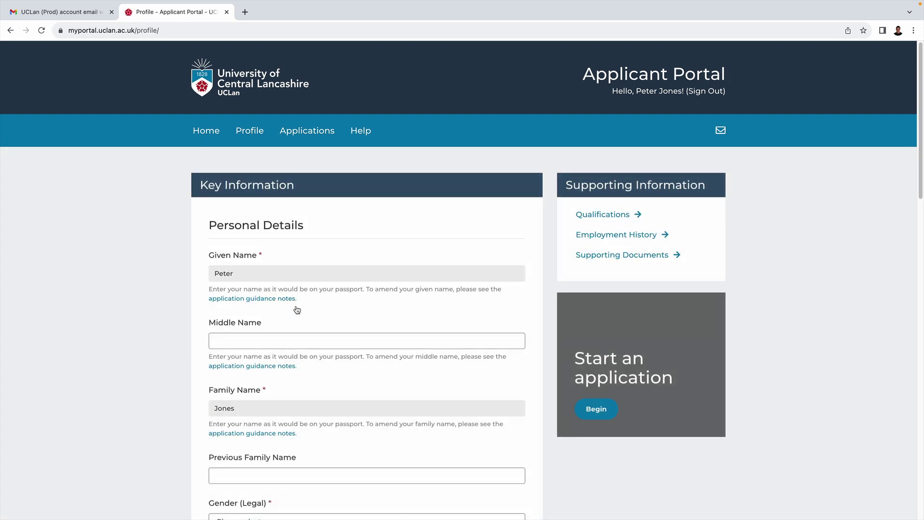
scroll(297, 310, down, 3)
click(291, 347)
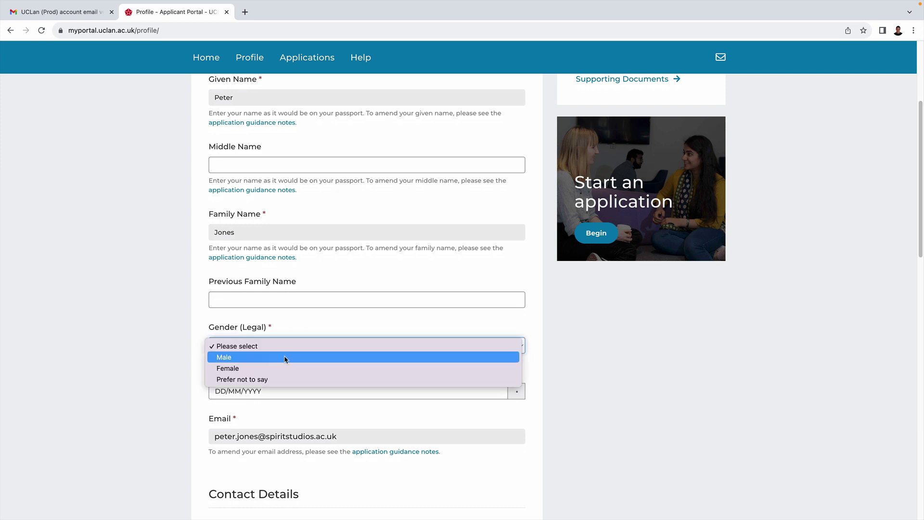
click(285, 356)
click(258, 393)
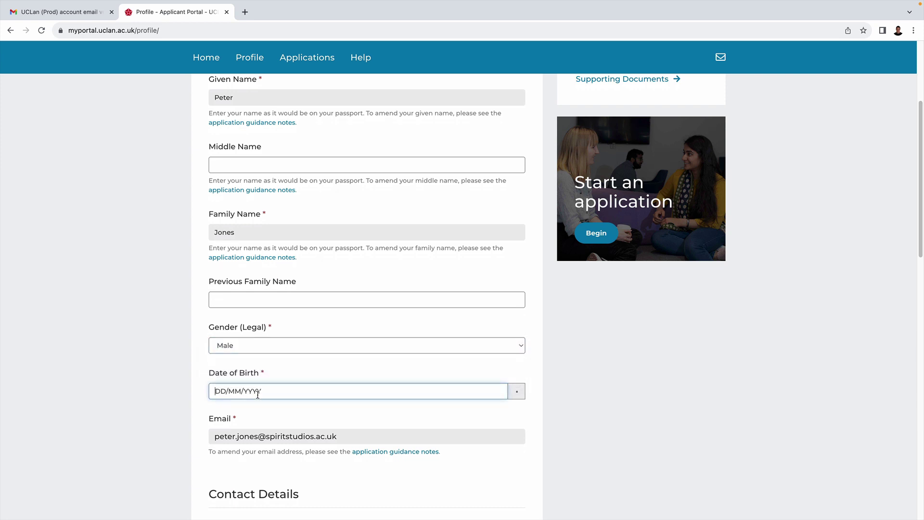
scroll(258, 393, down, 10)
click(242, 500)
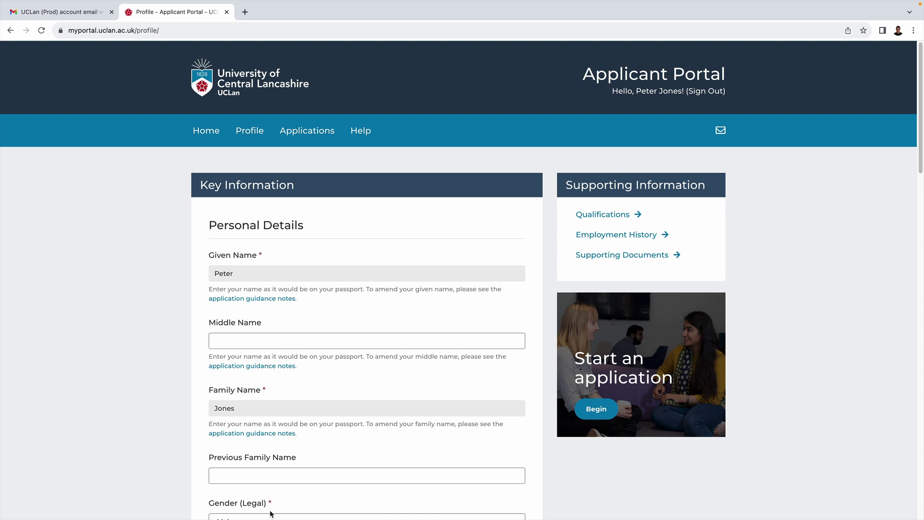
click(601, 216)
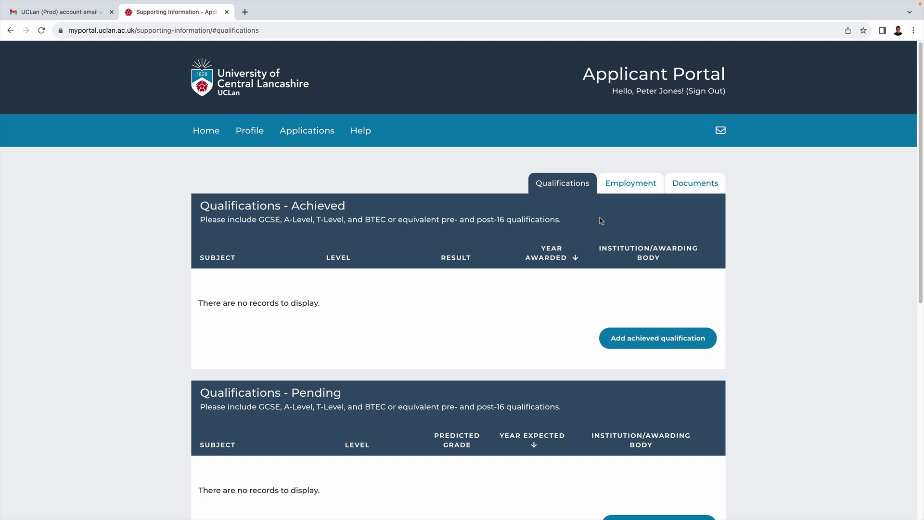
Add achieved A Level qualifications in Physics, Maths and English.
click(637, 336)
text(Physics)
click(351, 214)
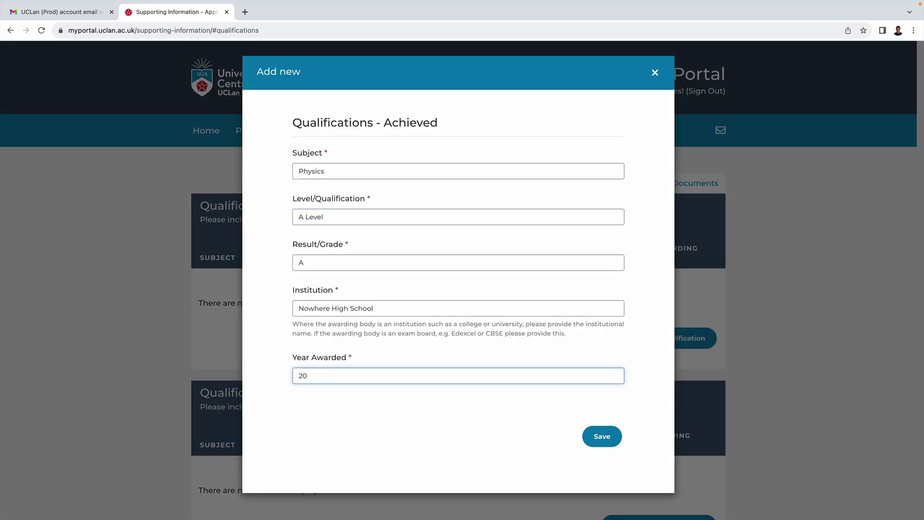
text(15)
click(599, 442)
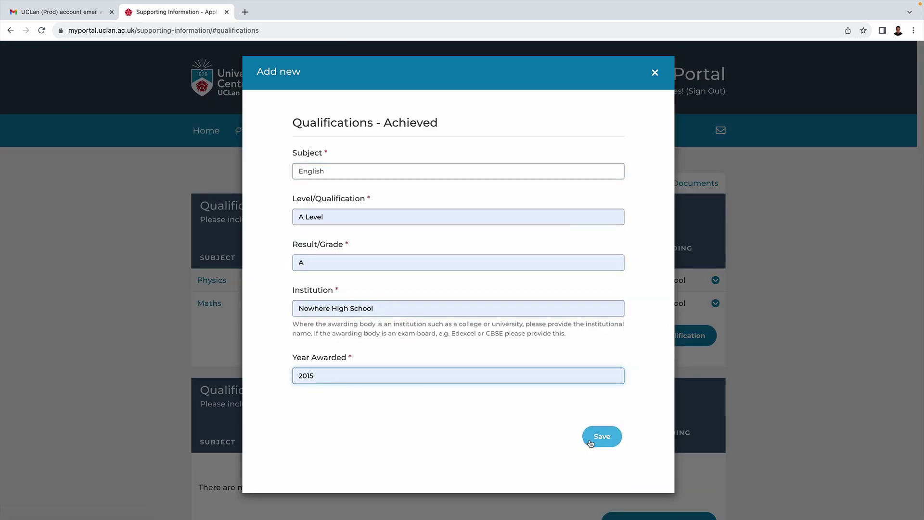
click(600, 436)
scroll(591, 443, down, 3)
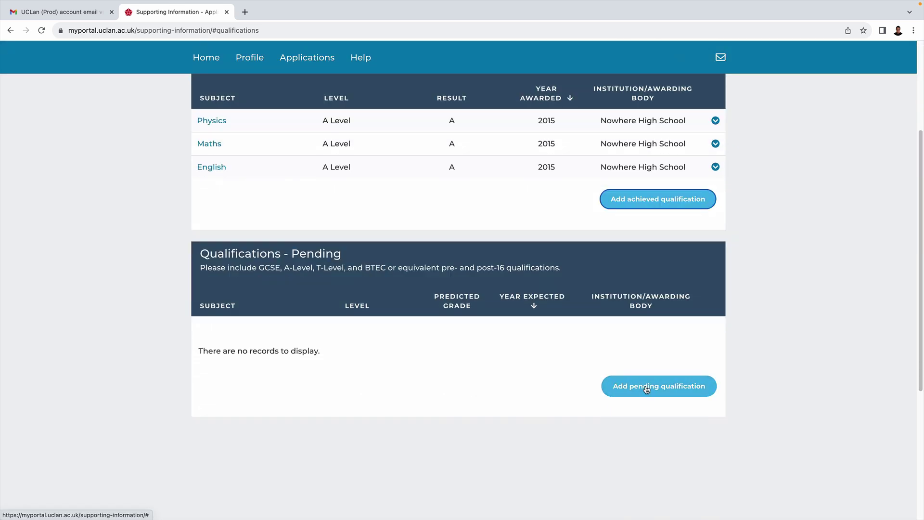
Add a pending BSc (Hons) Music Production qualification, then go to Employment History.
click(646, 389)
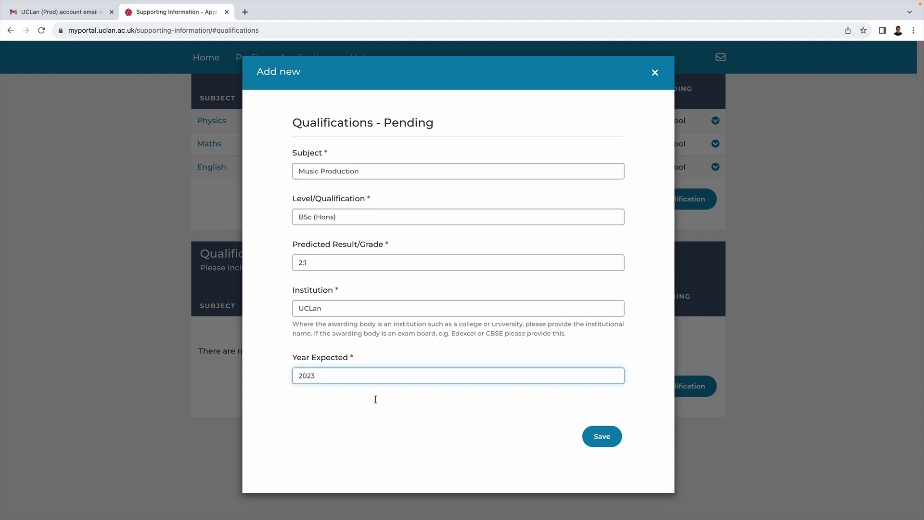
click(595, 438)
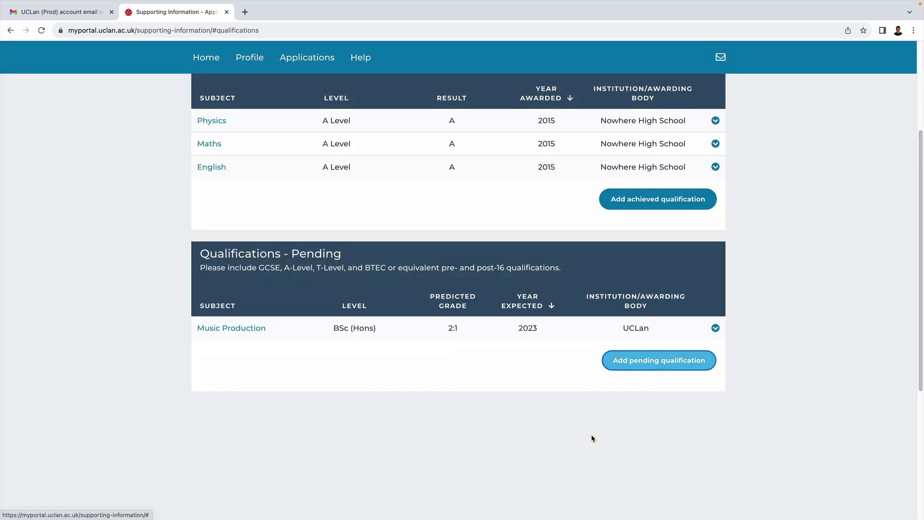
scroll(776, 440, up, 3)
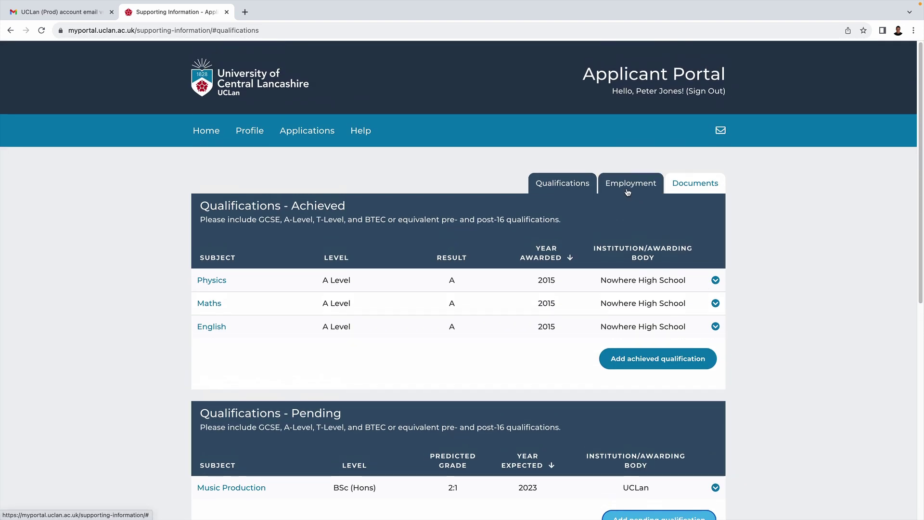
click(628, 188)
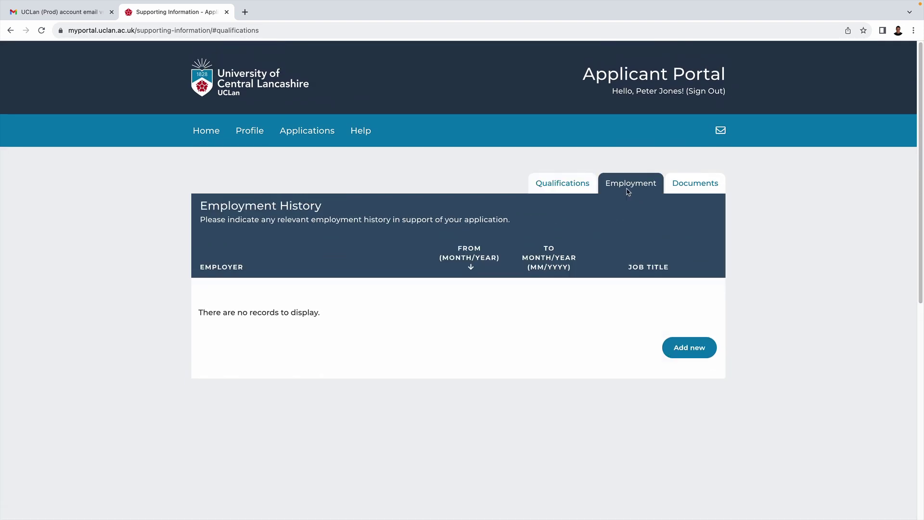
Add and save a Sound Engineer job at Fictional Venue from 08/2018 to 01/2020.
click(690, 348)
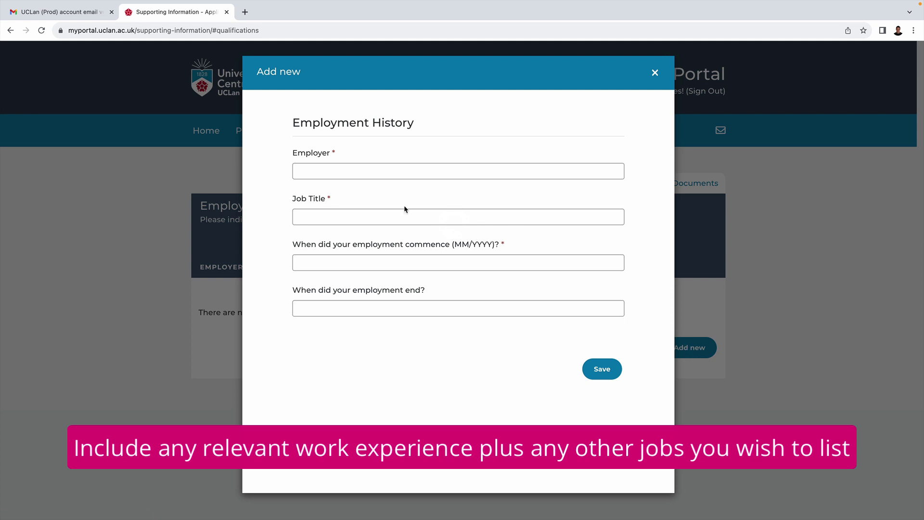
click(338, 172)
text(Fictional Venue)
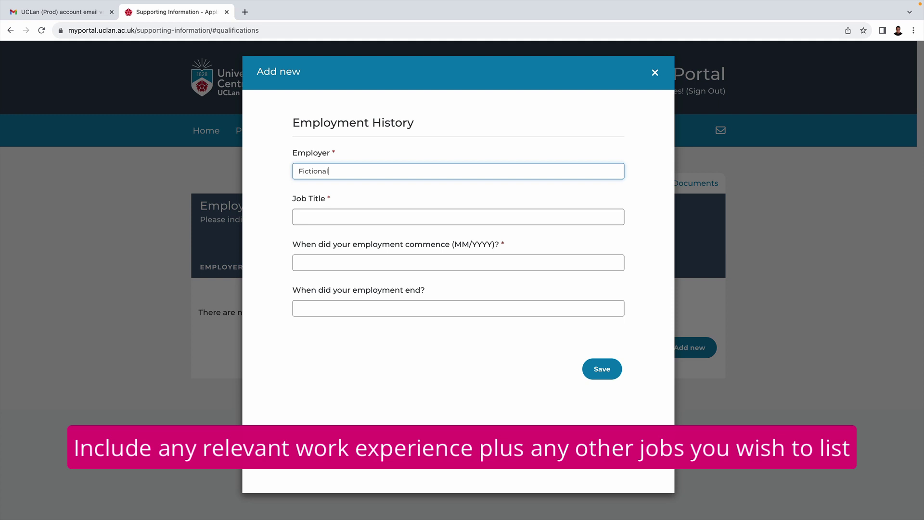
key(Tab)
text(Sound Engineer)
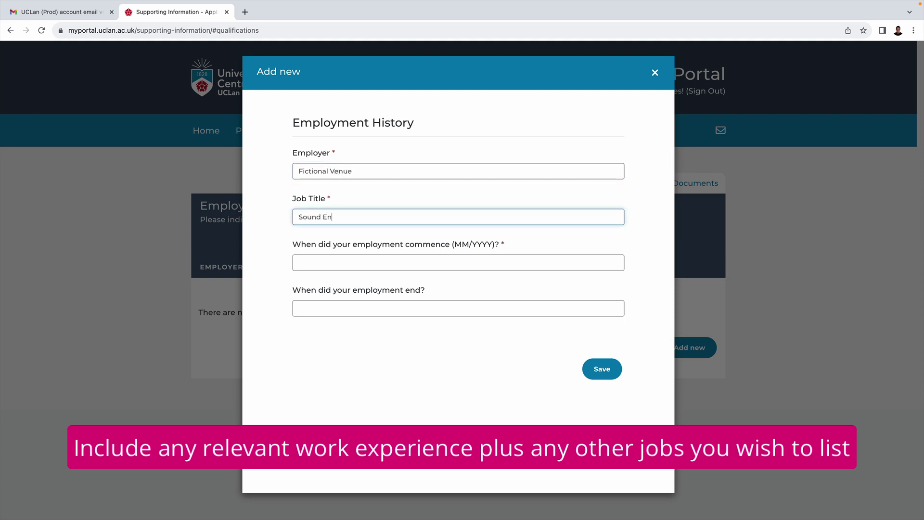
click(317, 262)
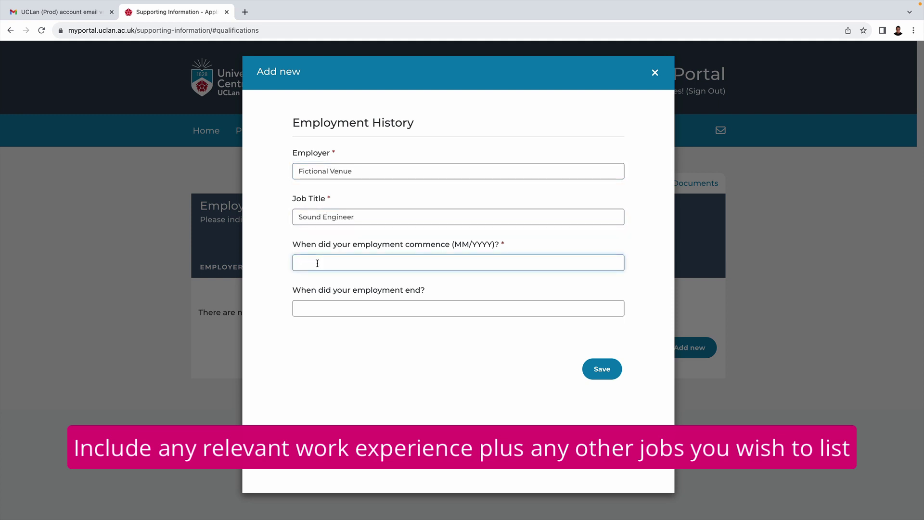
text(08/2018)
click(299, 308)
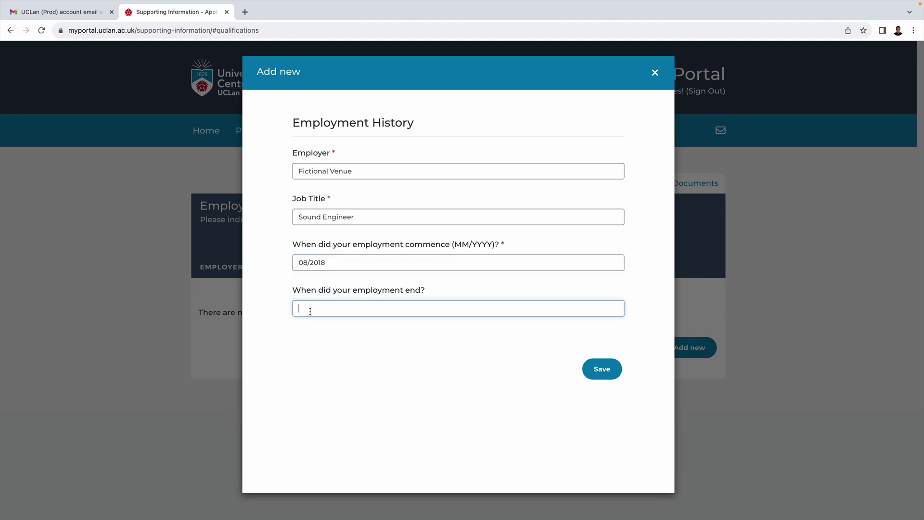
text(01/2020)
click(599, 375)
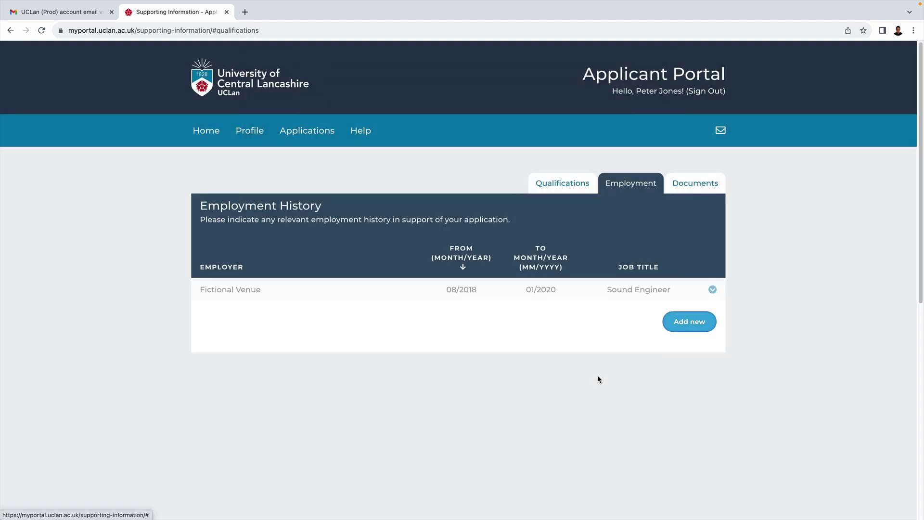
In Documents, upload the second qualification PDF with document type Qualification.
click(689, 191)
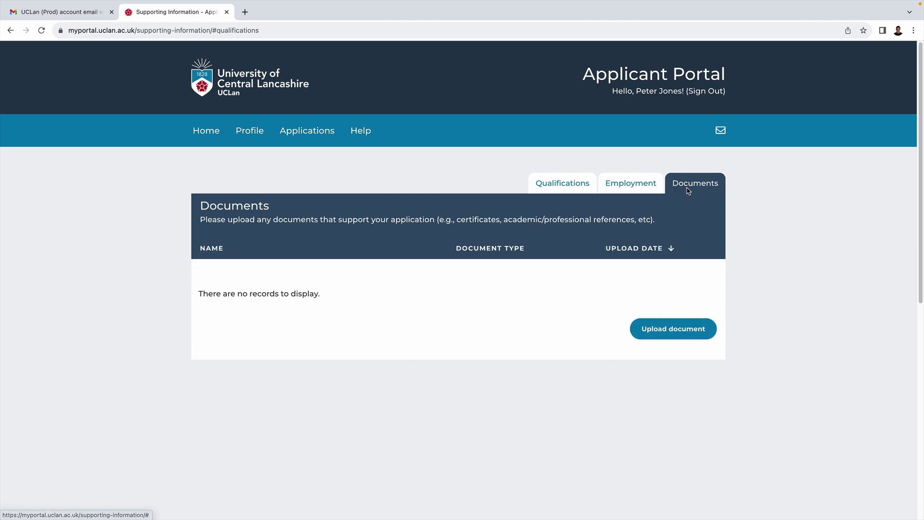
click(667, 328)
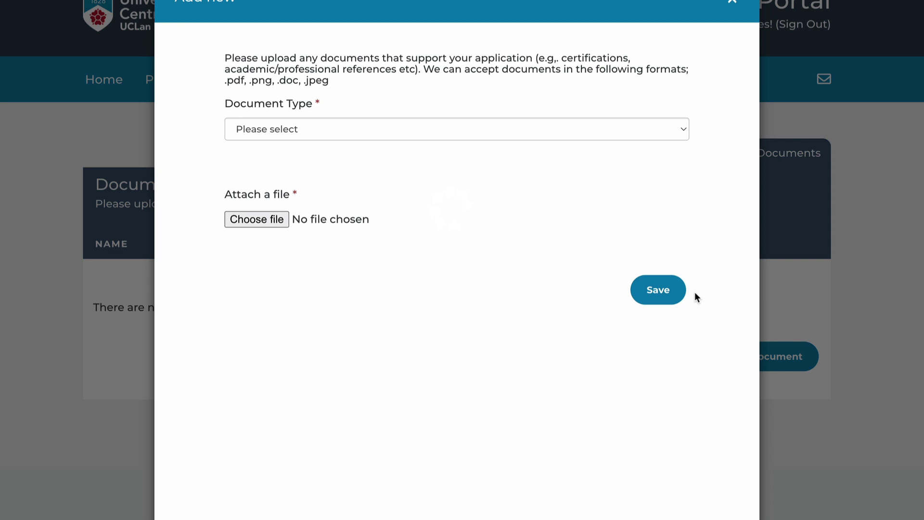
click(413, 129)
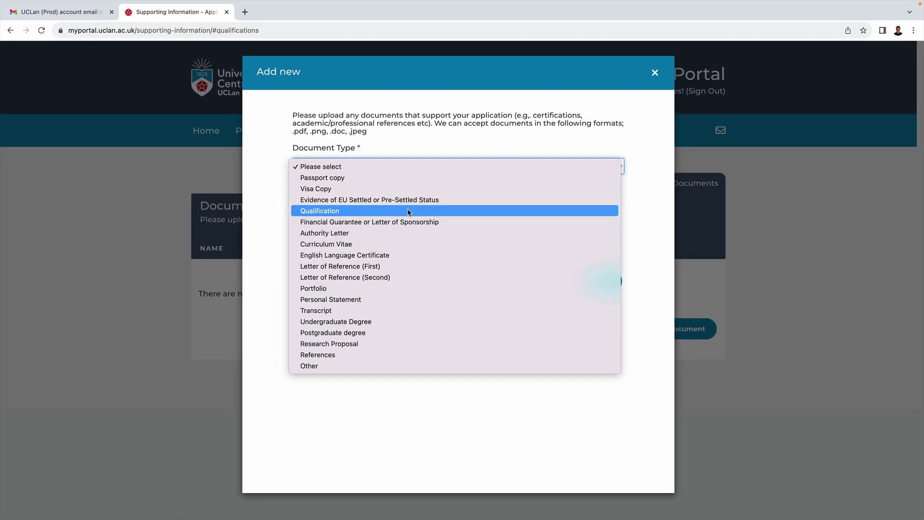
click(388, 193)
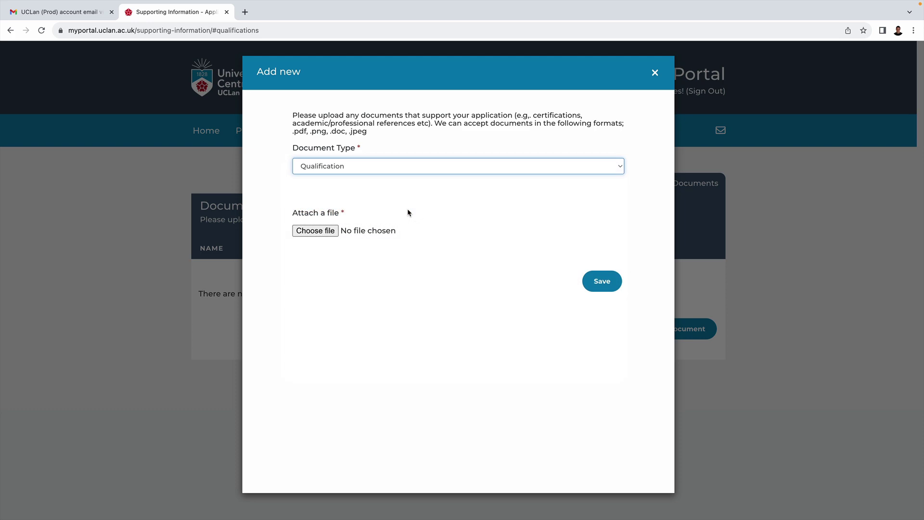
click(320, 235)
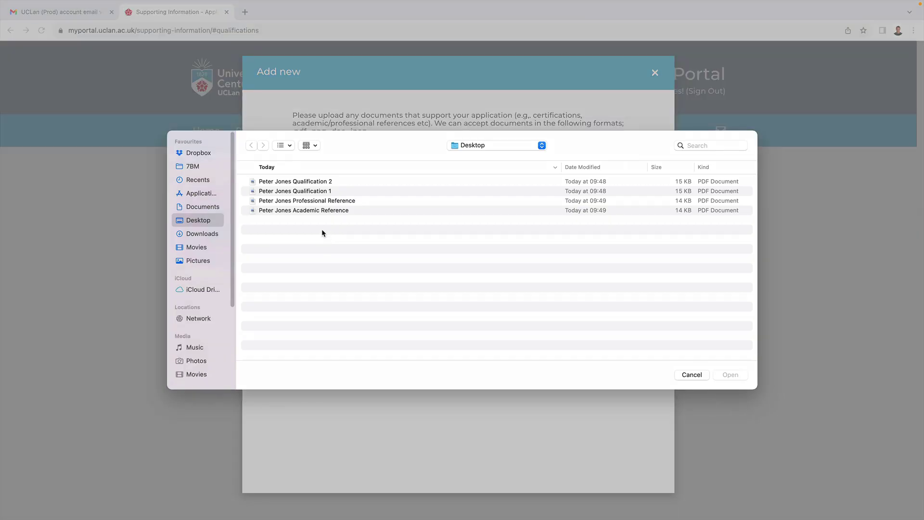
click(311, 185)
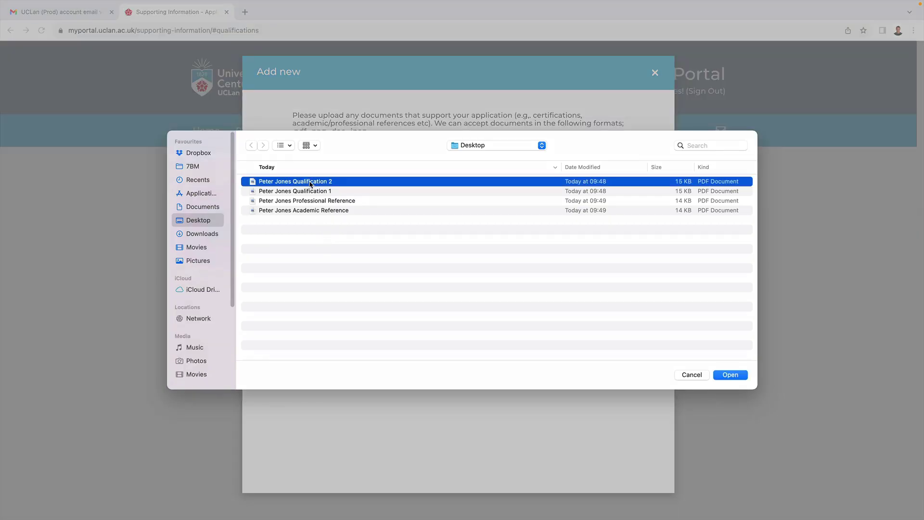
click(735, 377)
click(599, 281)
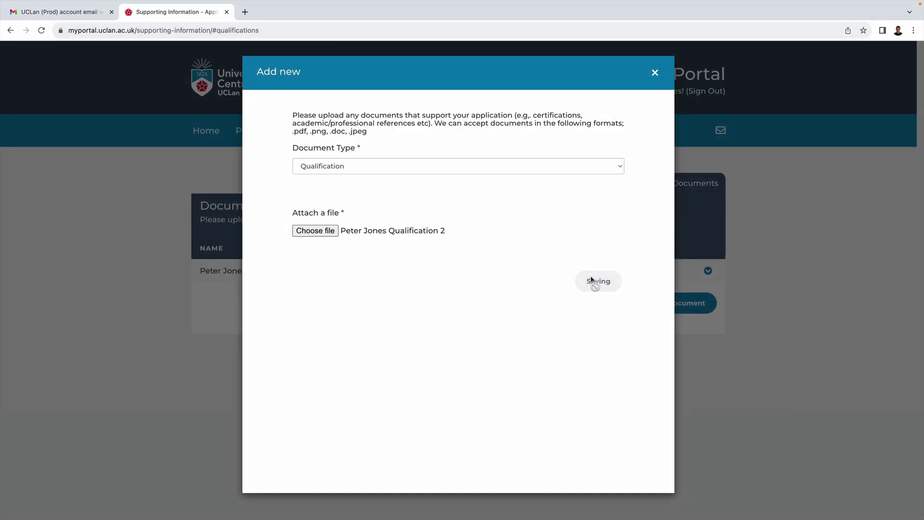
Upload the academic reference PDF as a References document.
click(680, 333)
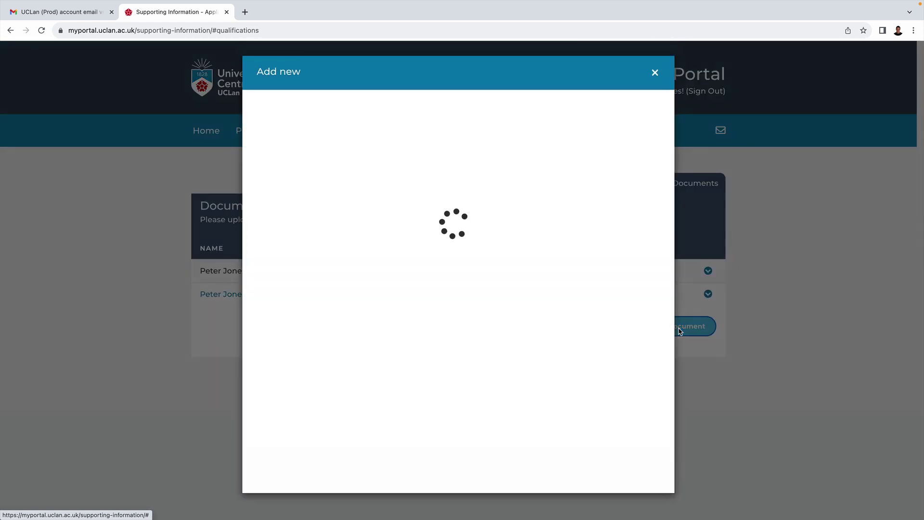
click(406, 167)
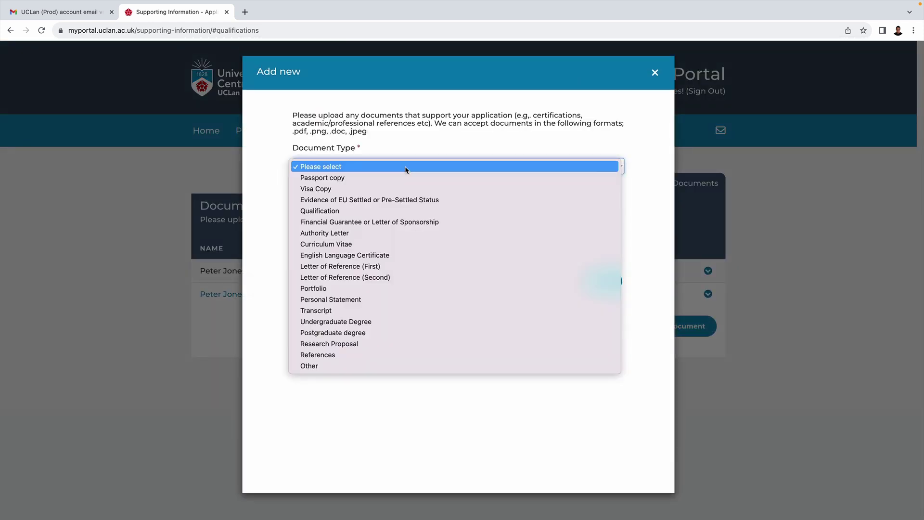
click(368, 355)
click(315, 230)
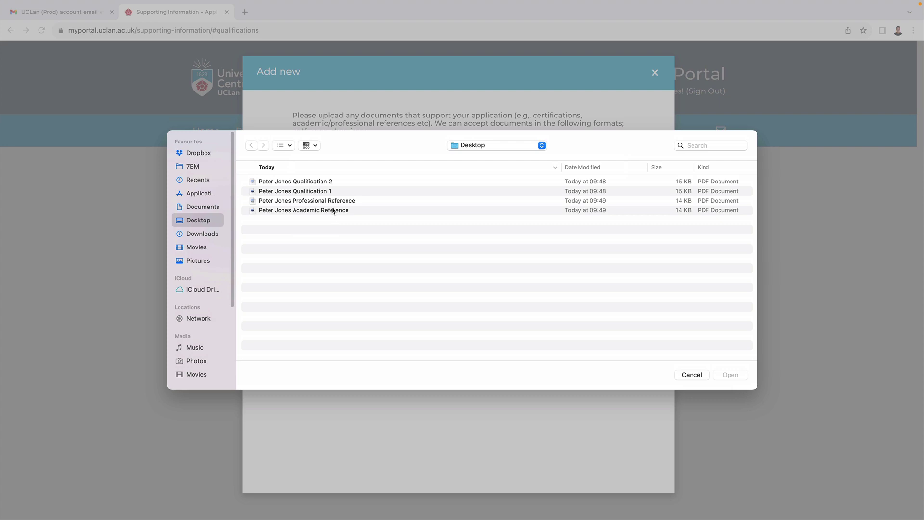
click(332, 210)
click(730, 374)
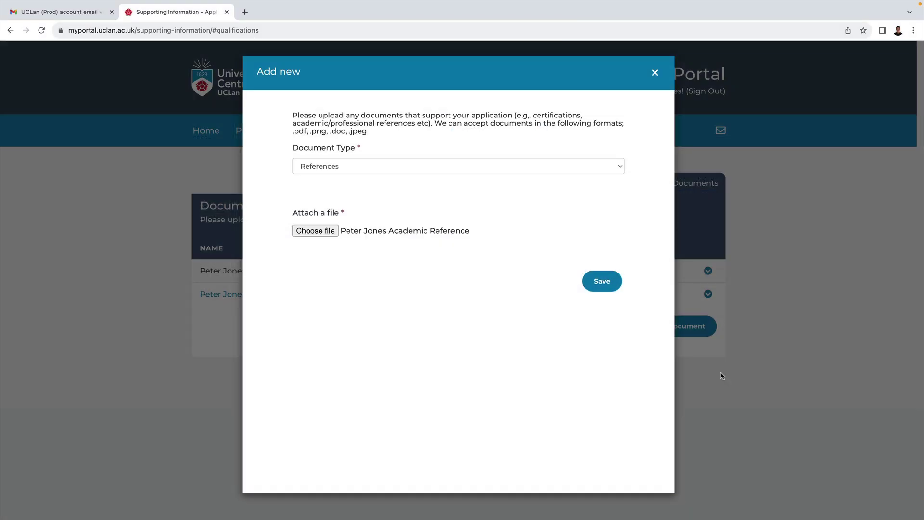
click(600, 287)
Upload the professional reference PDF as a References document.
click(668, 354)
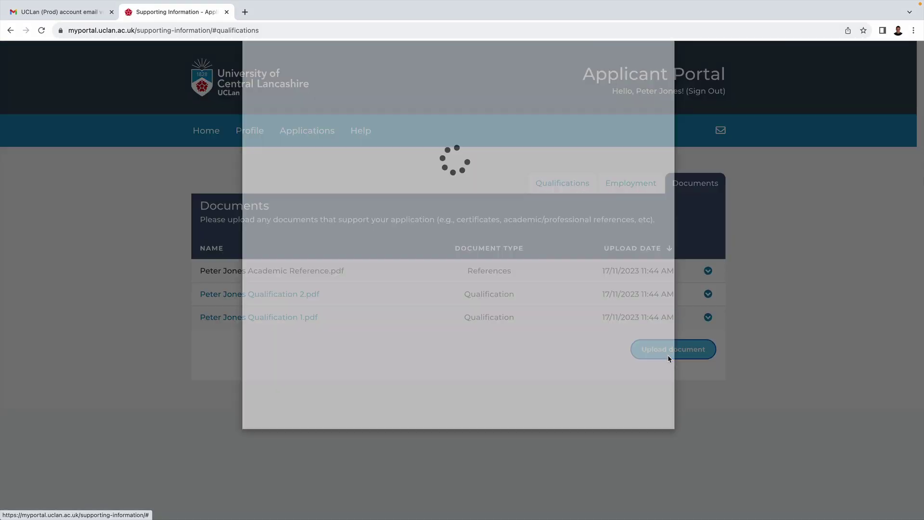
click(438, 167)
click(381, 355)
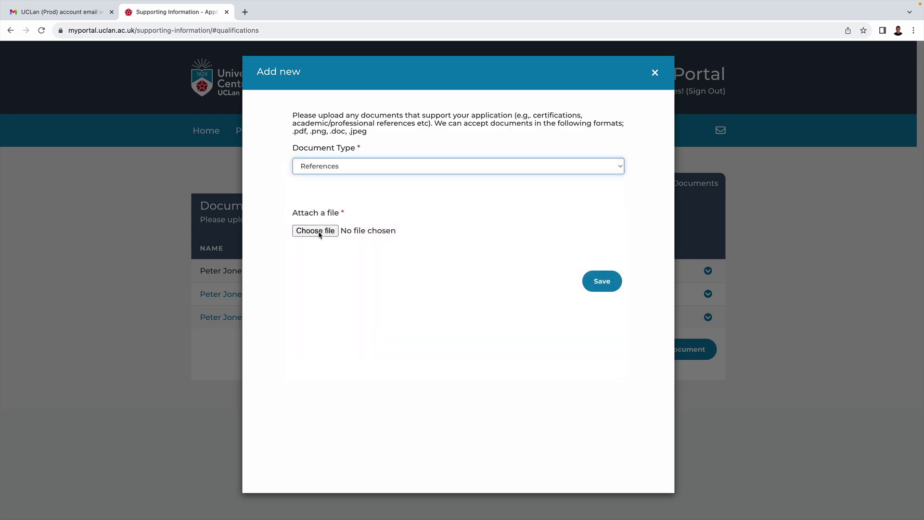
click(318, 230)
click(337, 200)
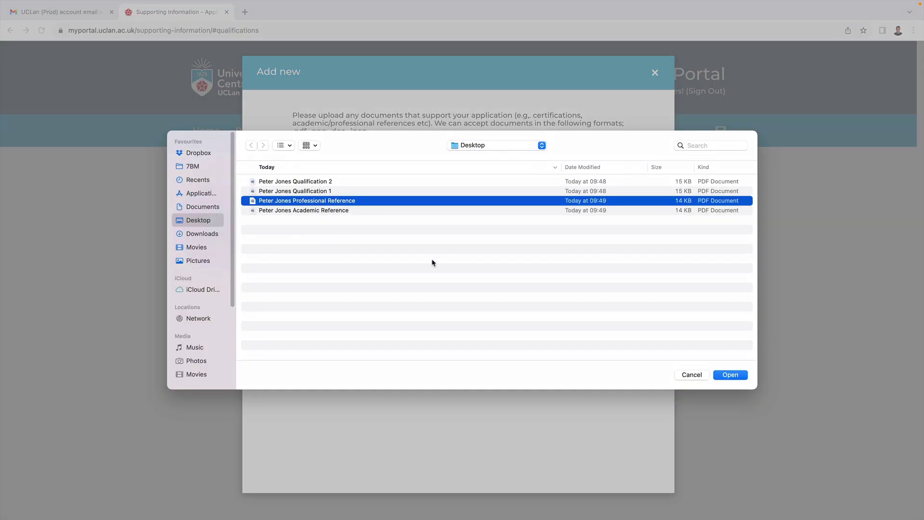
click(731, 373)
click(603, 284)
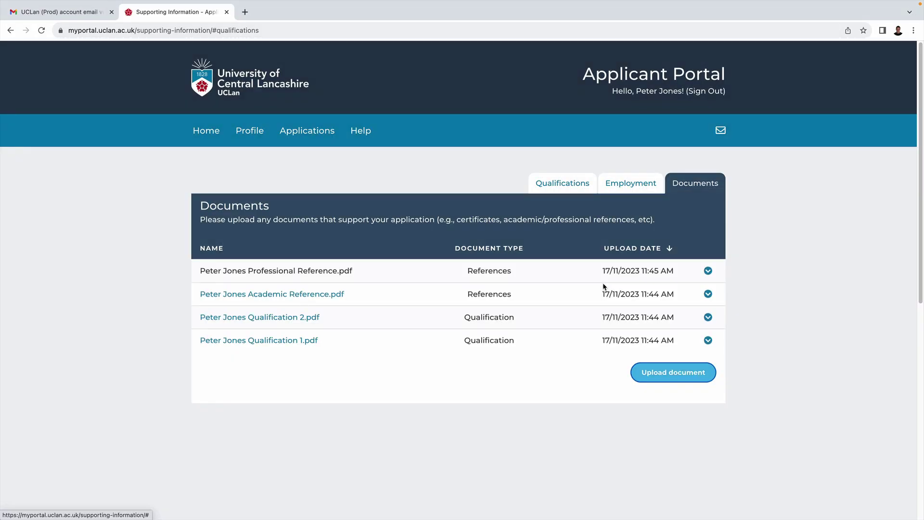
From the home page, choose Postgraduate Taught and search for the MA Music Production course.
click(194, 137)
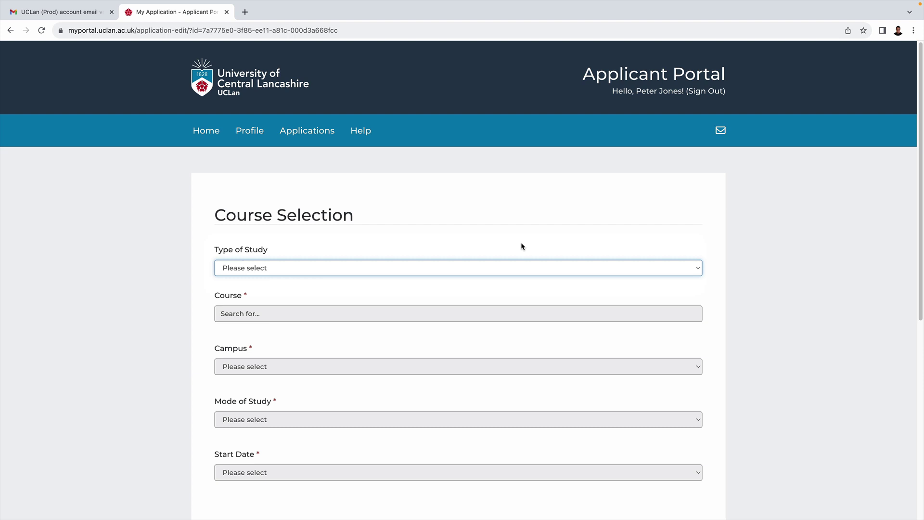
click(494, 268)
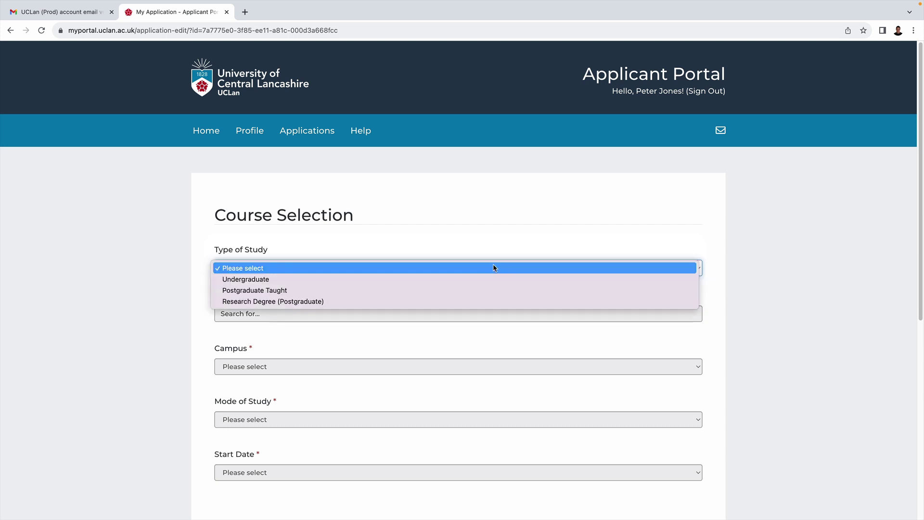
click(484, 291)
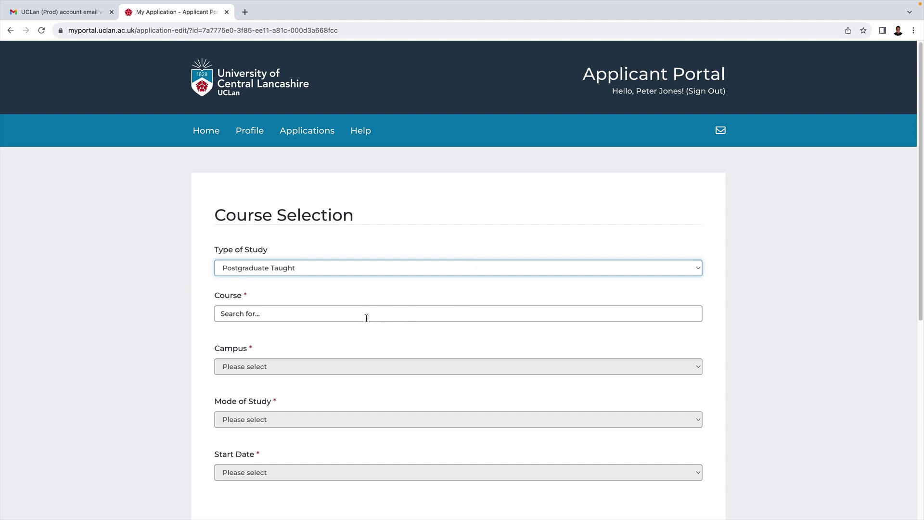
click(366, 313)
text(M)
text(us)
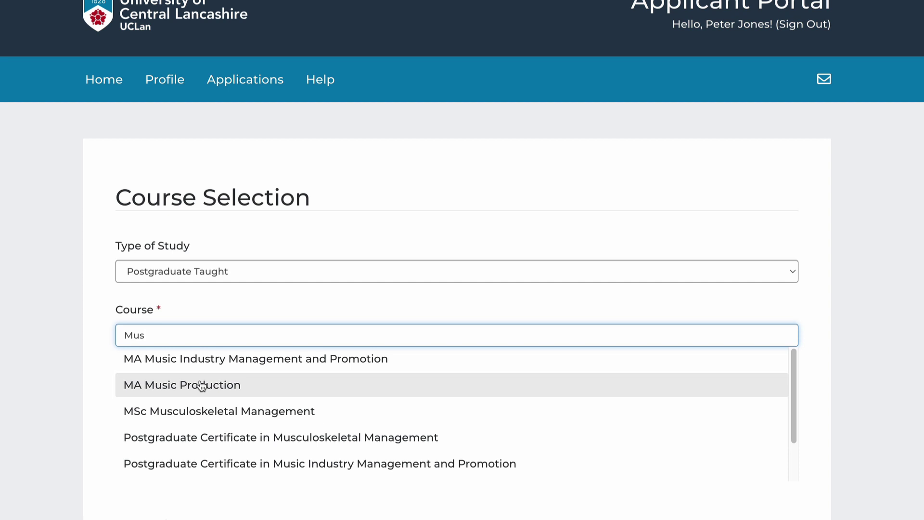
click(202, 385)
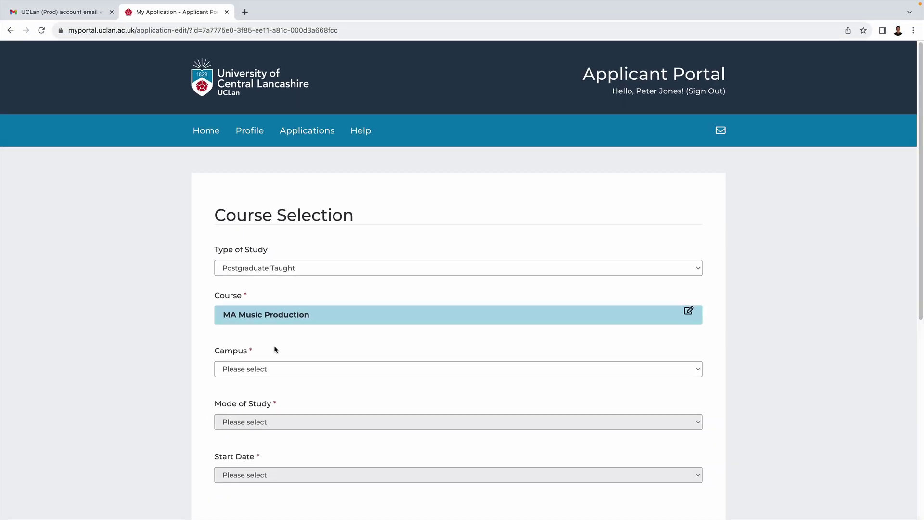
Set campus to Spirit Studios, mode of study Full Time, and start date 23/9/2024.
click(277, 373)
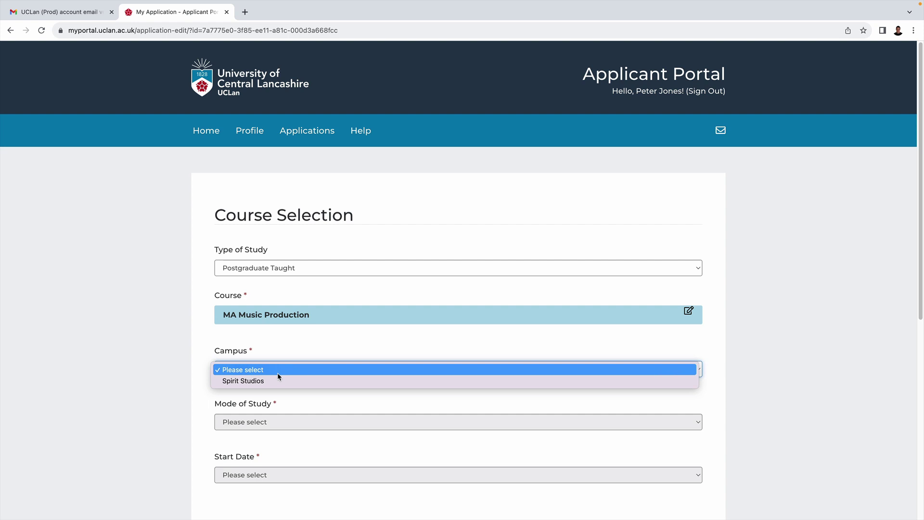
click(278, 381)
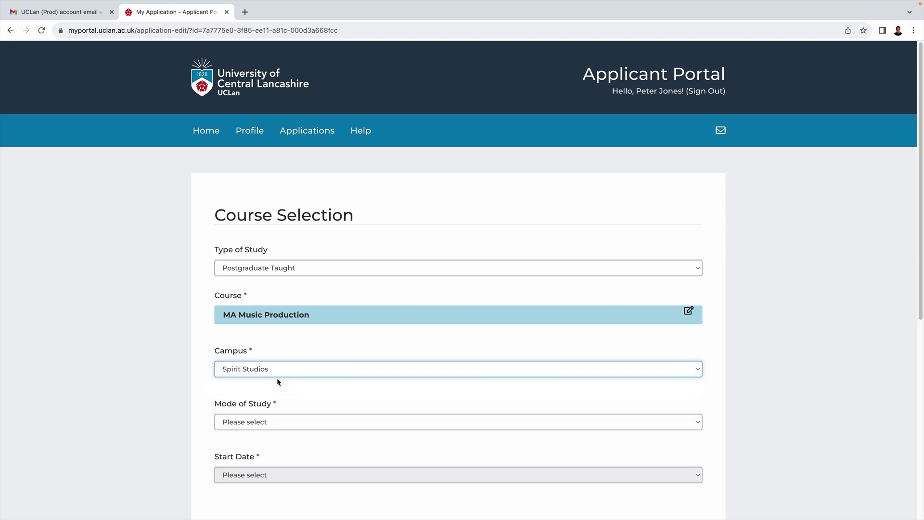
click(281, 421)
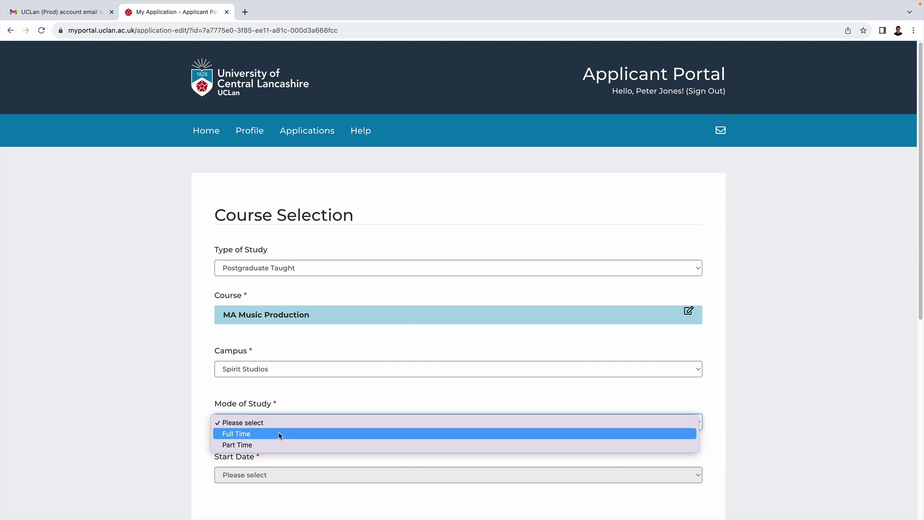
click(279, 435)
click(272, 472)
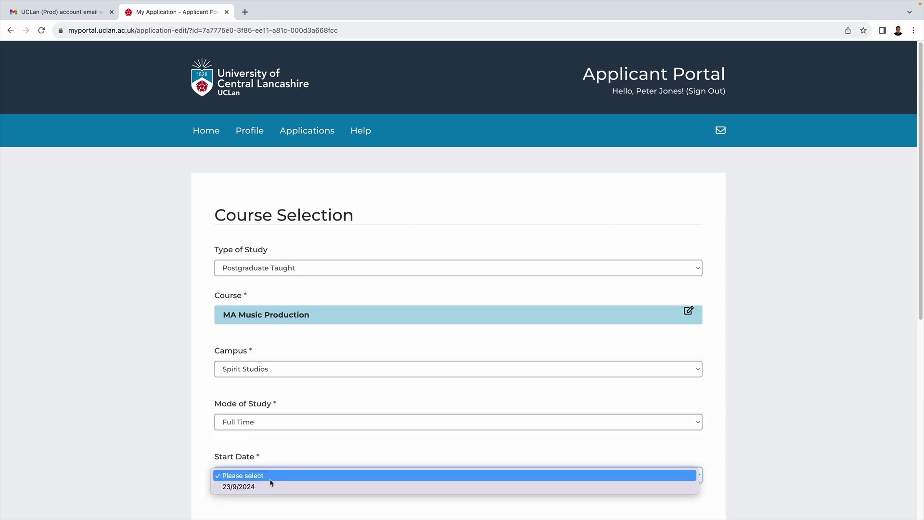
click(270, 485)
scroll(291, 477, down, 2)
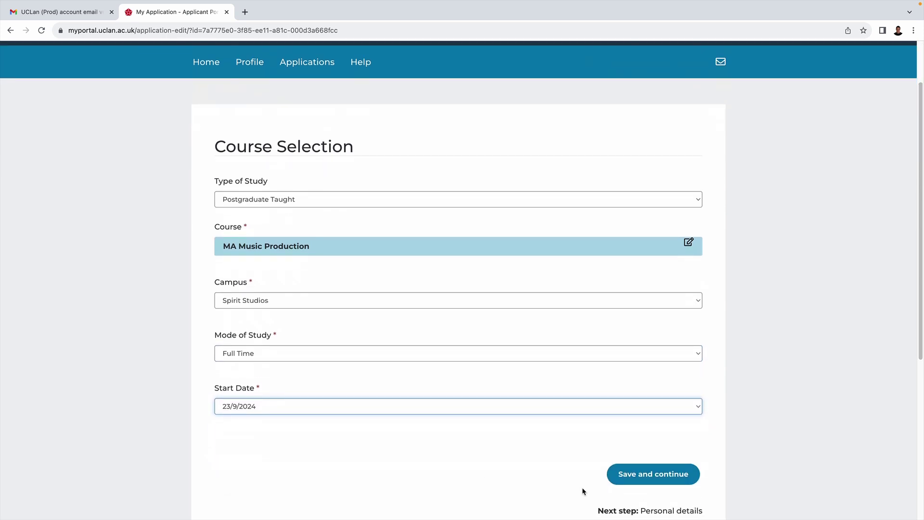
Save and continue through course, personal, contact, further information and qualifications steps.
click(636, 476)
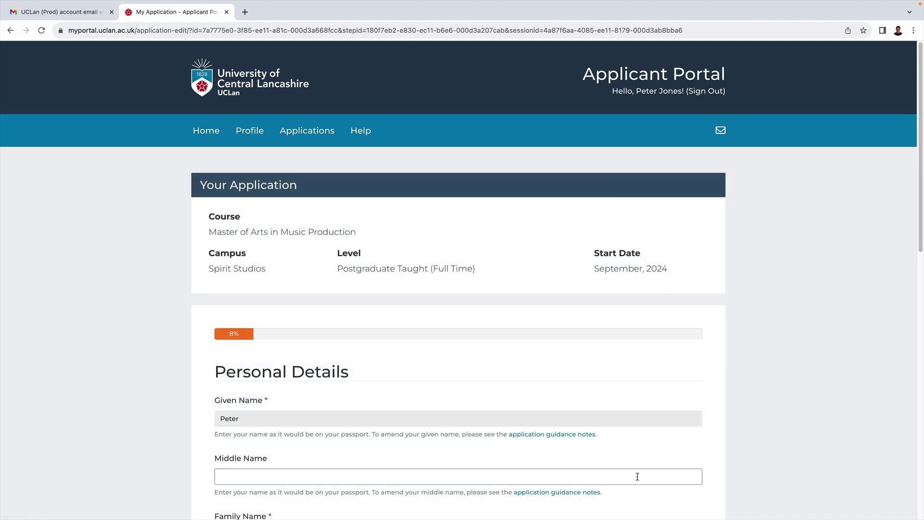
scroll(637, 476, down, 7)
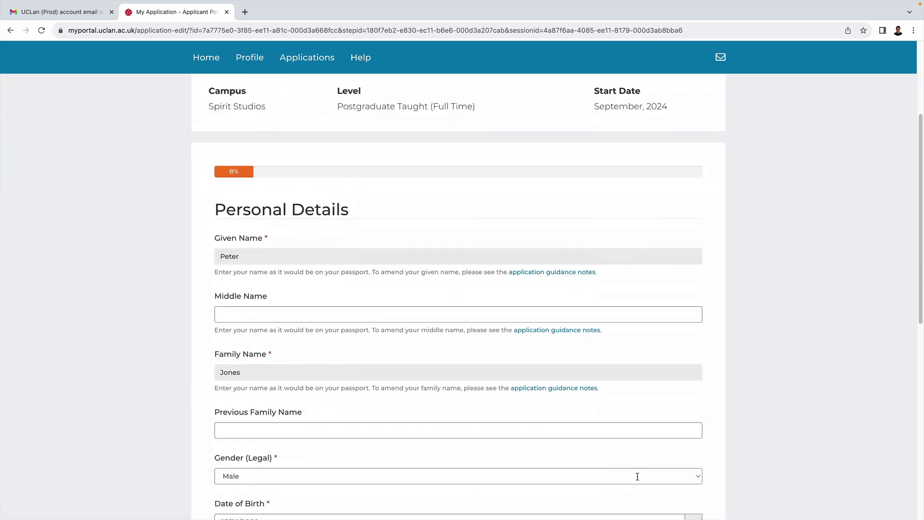
click(669, 488)
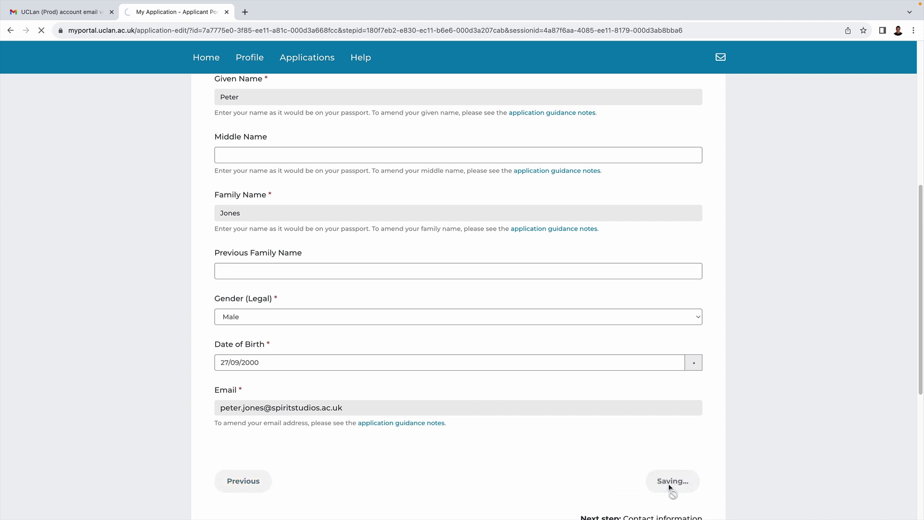
scroll(670, 488, down, 7)
scroll(670, 489, down, 4)
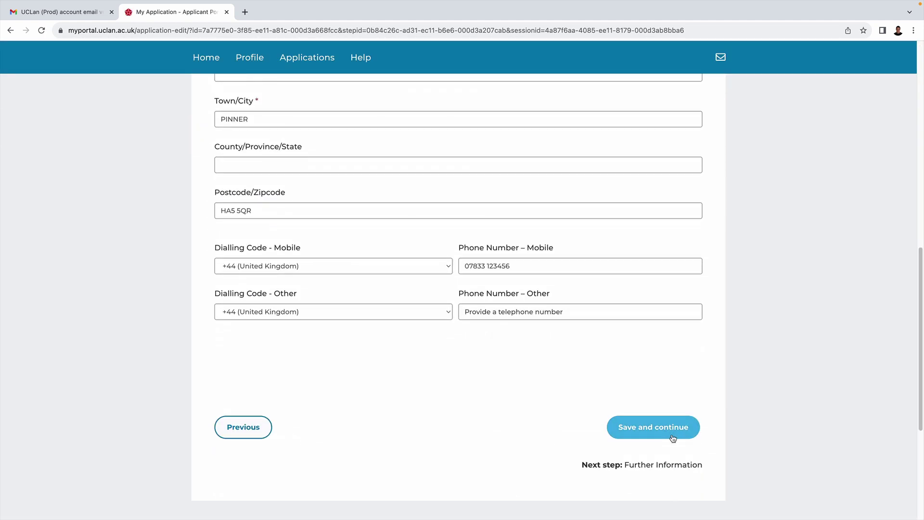
click(672, 436)
scroll(673, 437, down, 4)
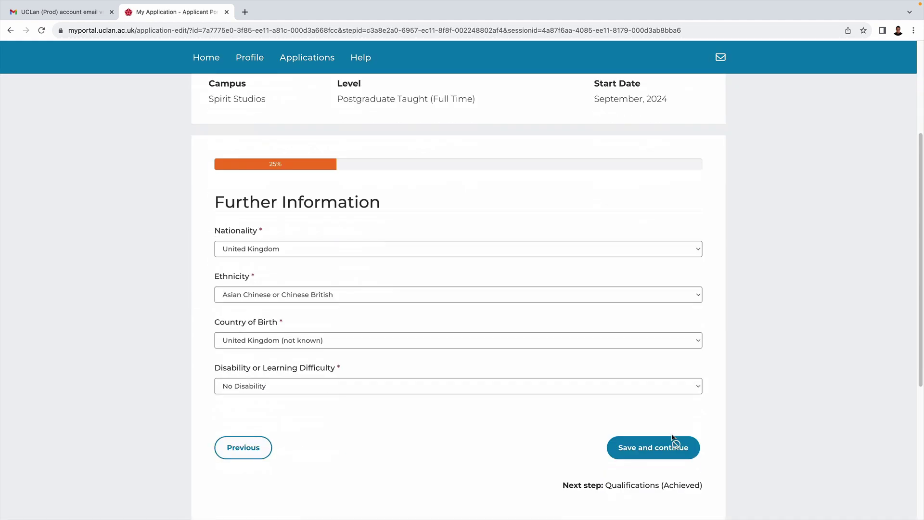
click(674, 447)
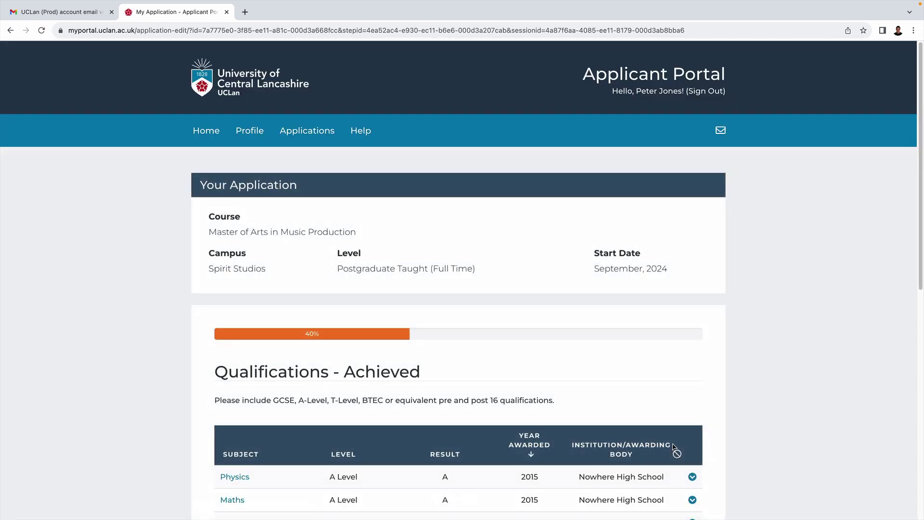
scroll(767, 446, down, 4)
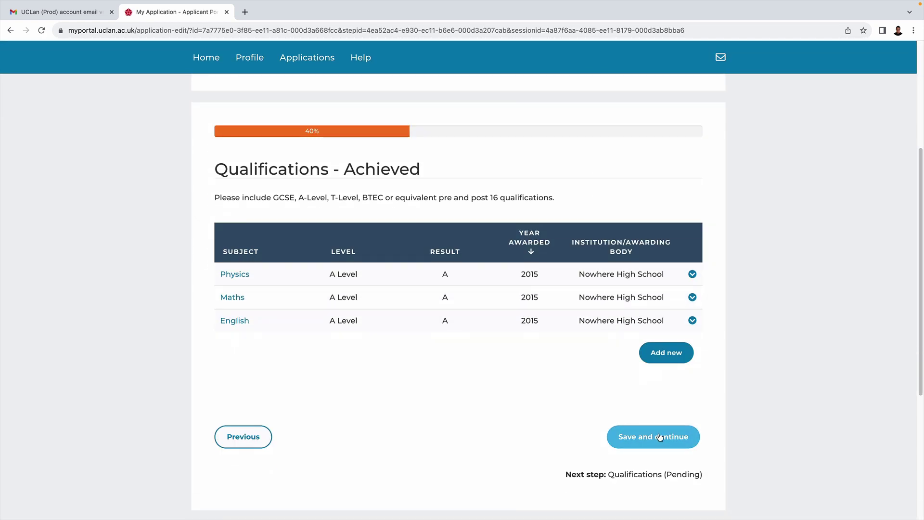
click(660, 437)
scroll(722, 432, down, 3)
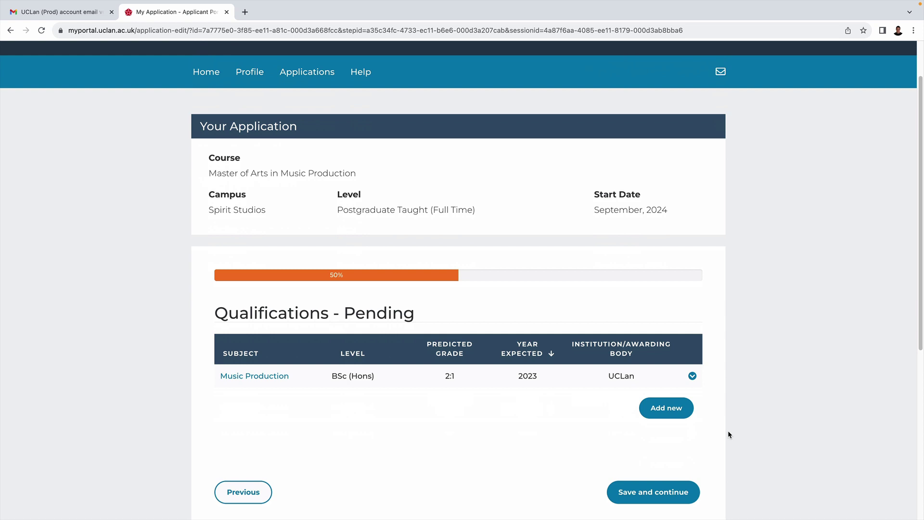
click(660, 430)
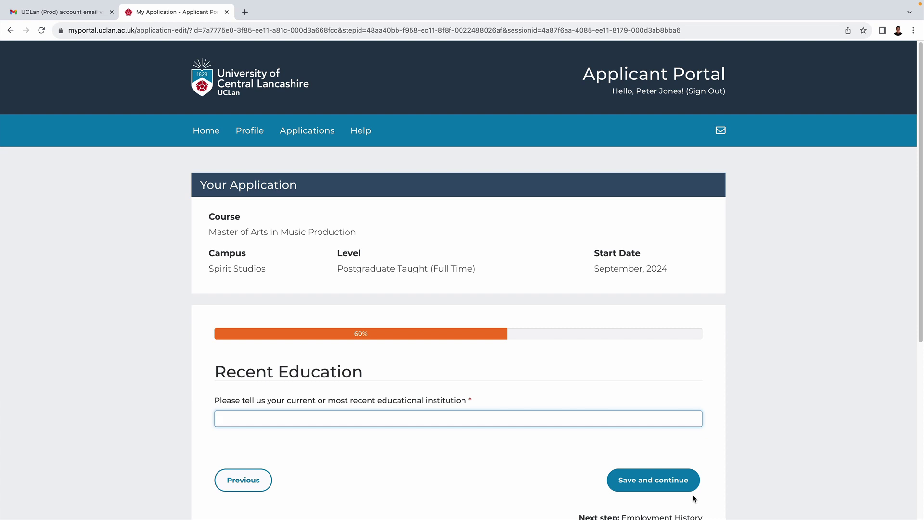
Set UCLan as the recent institution, then save Recent Education and Employment History.
text(U)
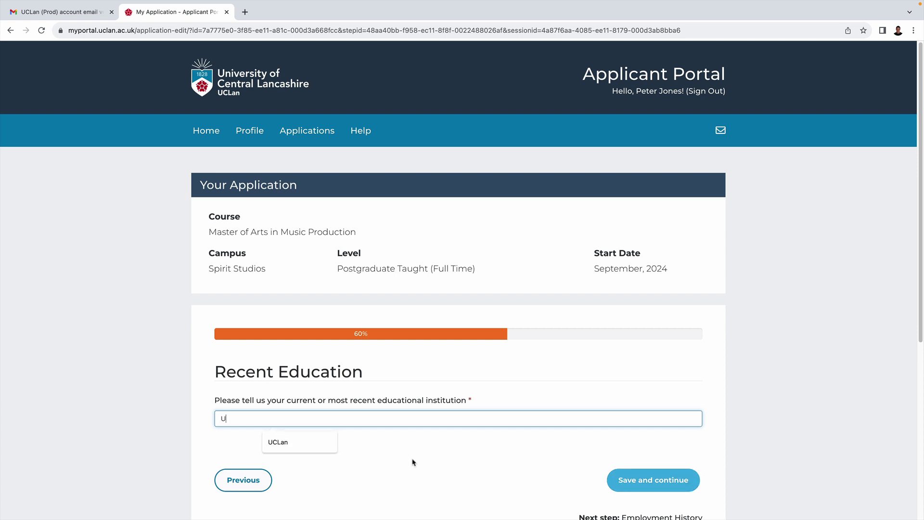
click(304, 441)
click(661, 483)
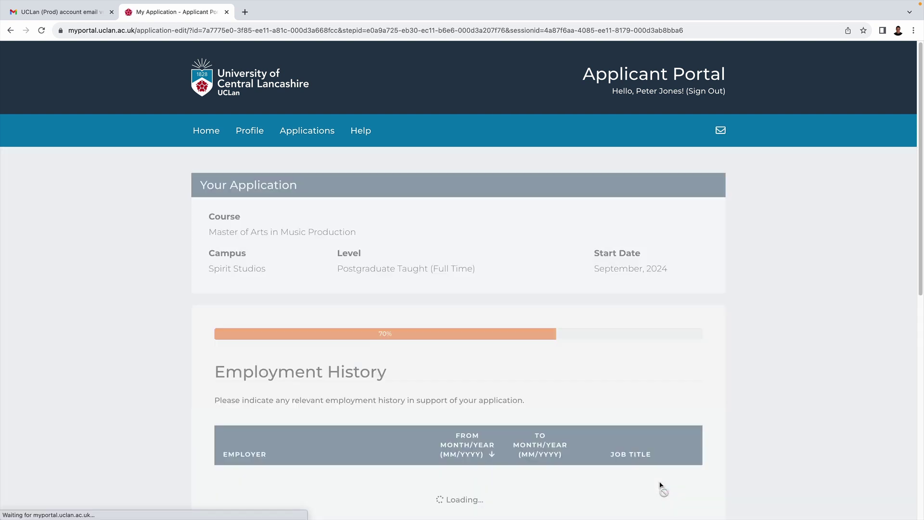
scroll(661, 485, down, 4)
click(662, 417)
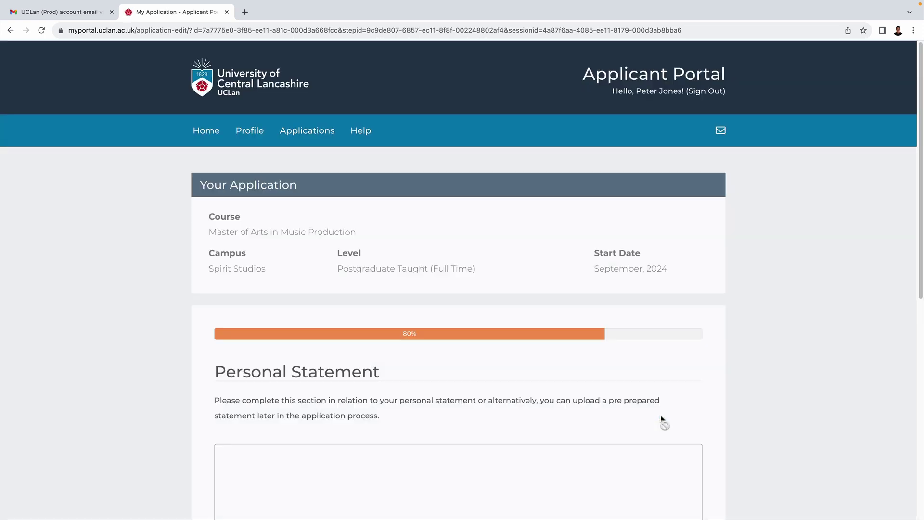
Enter the 1405-character 'To be, or not to be' soliloquy as the personal statement.
scroll(666, 414, down, 4)
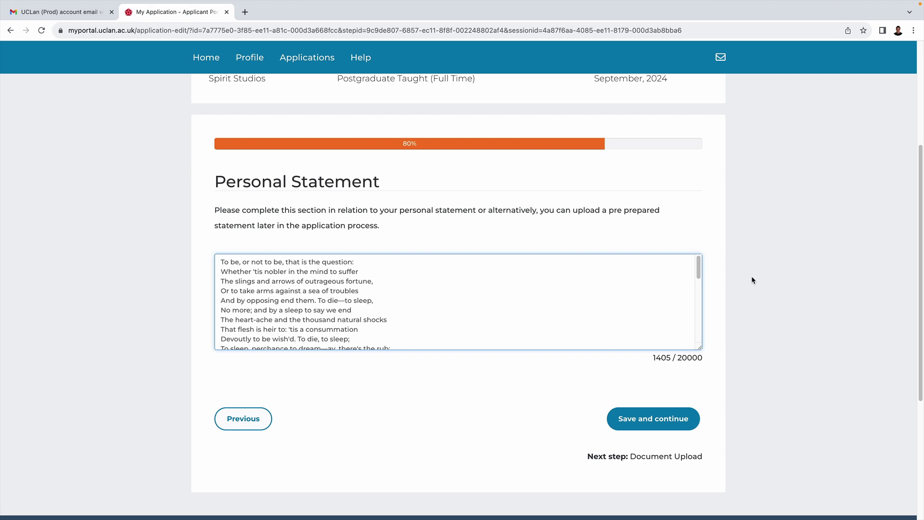
Save the personal statement and continue past the uploaded documents step.
click(653, 418)
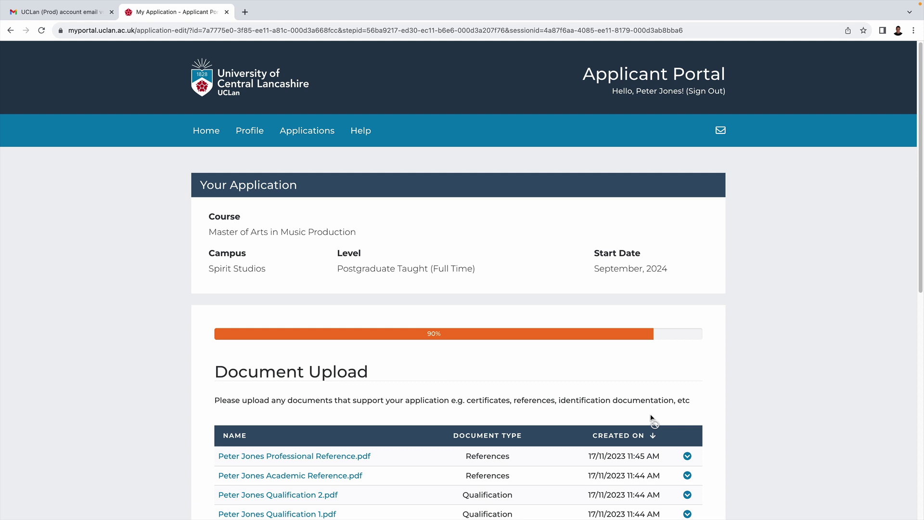
scroll(651, 417, down, 3)
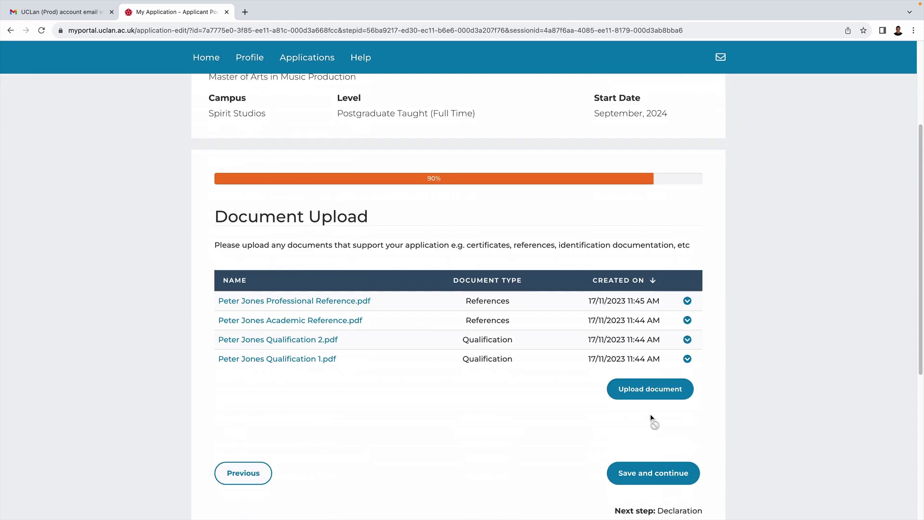
click(663, 482)
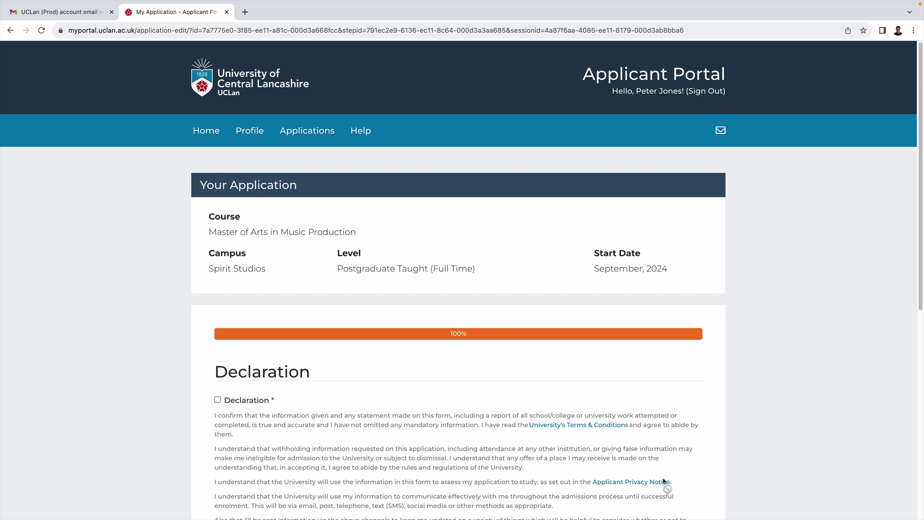
Accept the declaration and submit the application.
click(218, 401)
scroll(311, 401, down, 3)
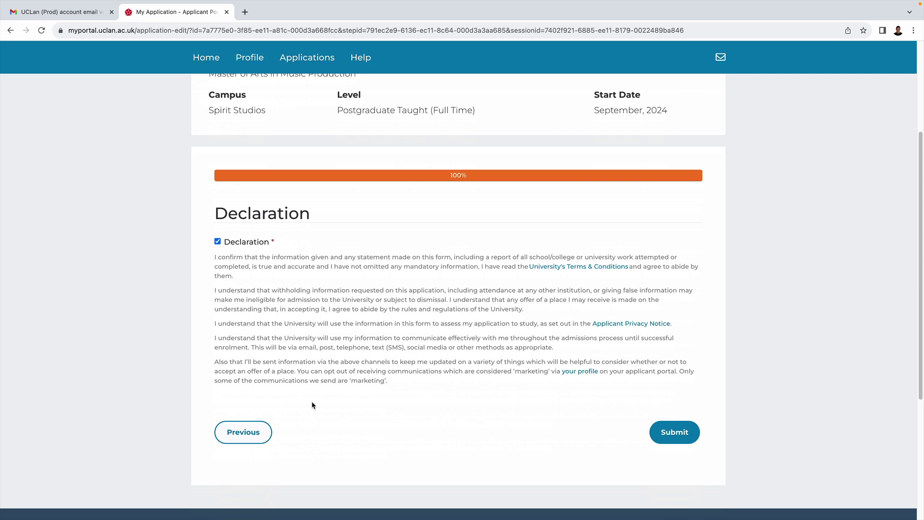
click(684, 432)
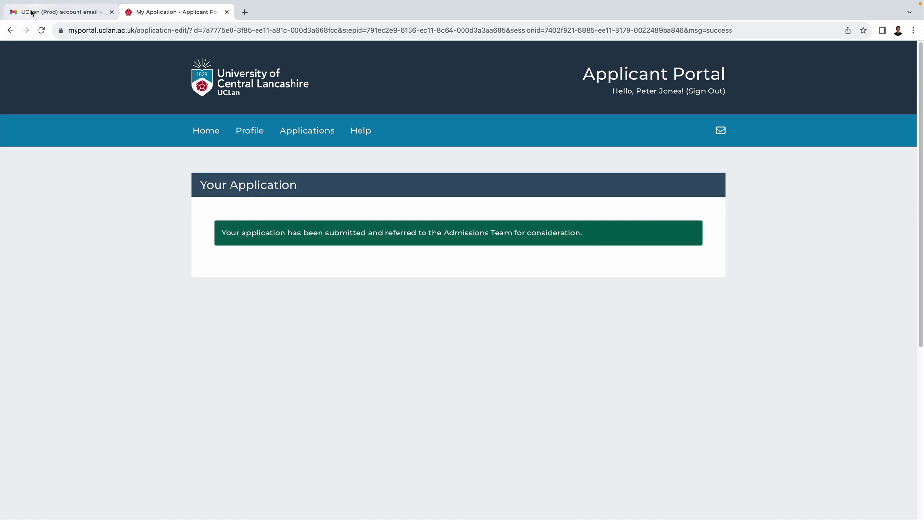
click(70, 15)
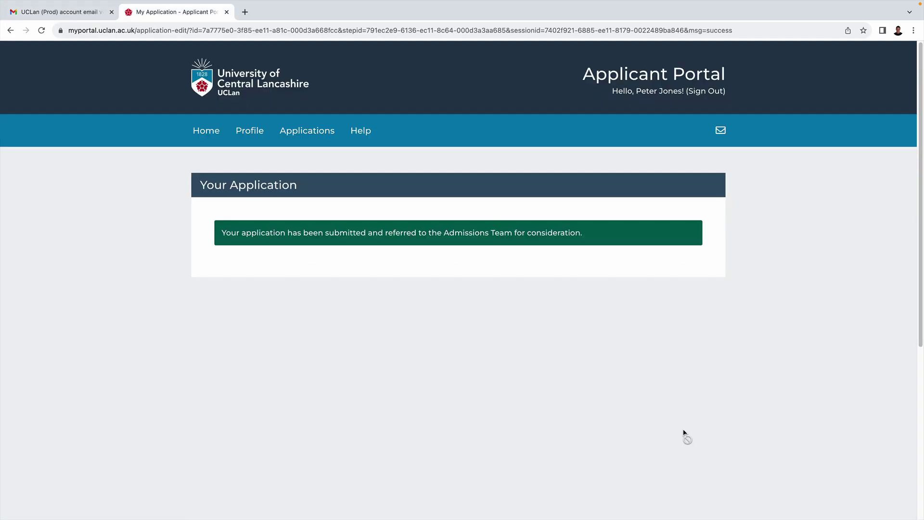